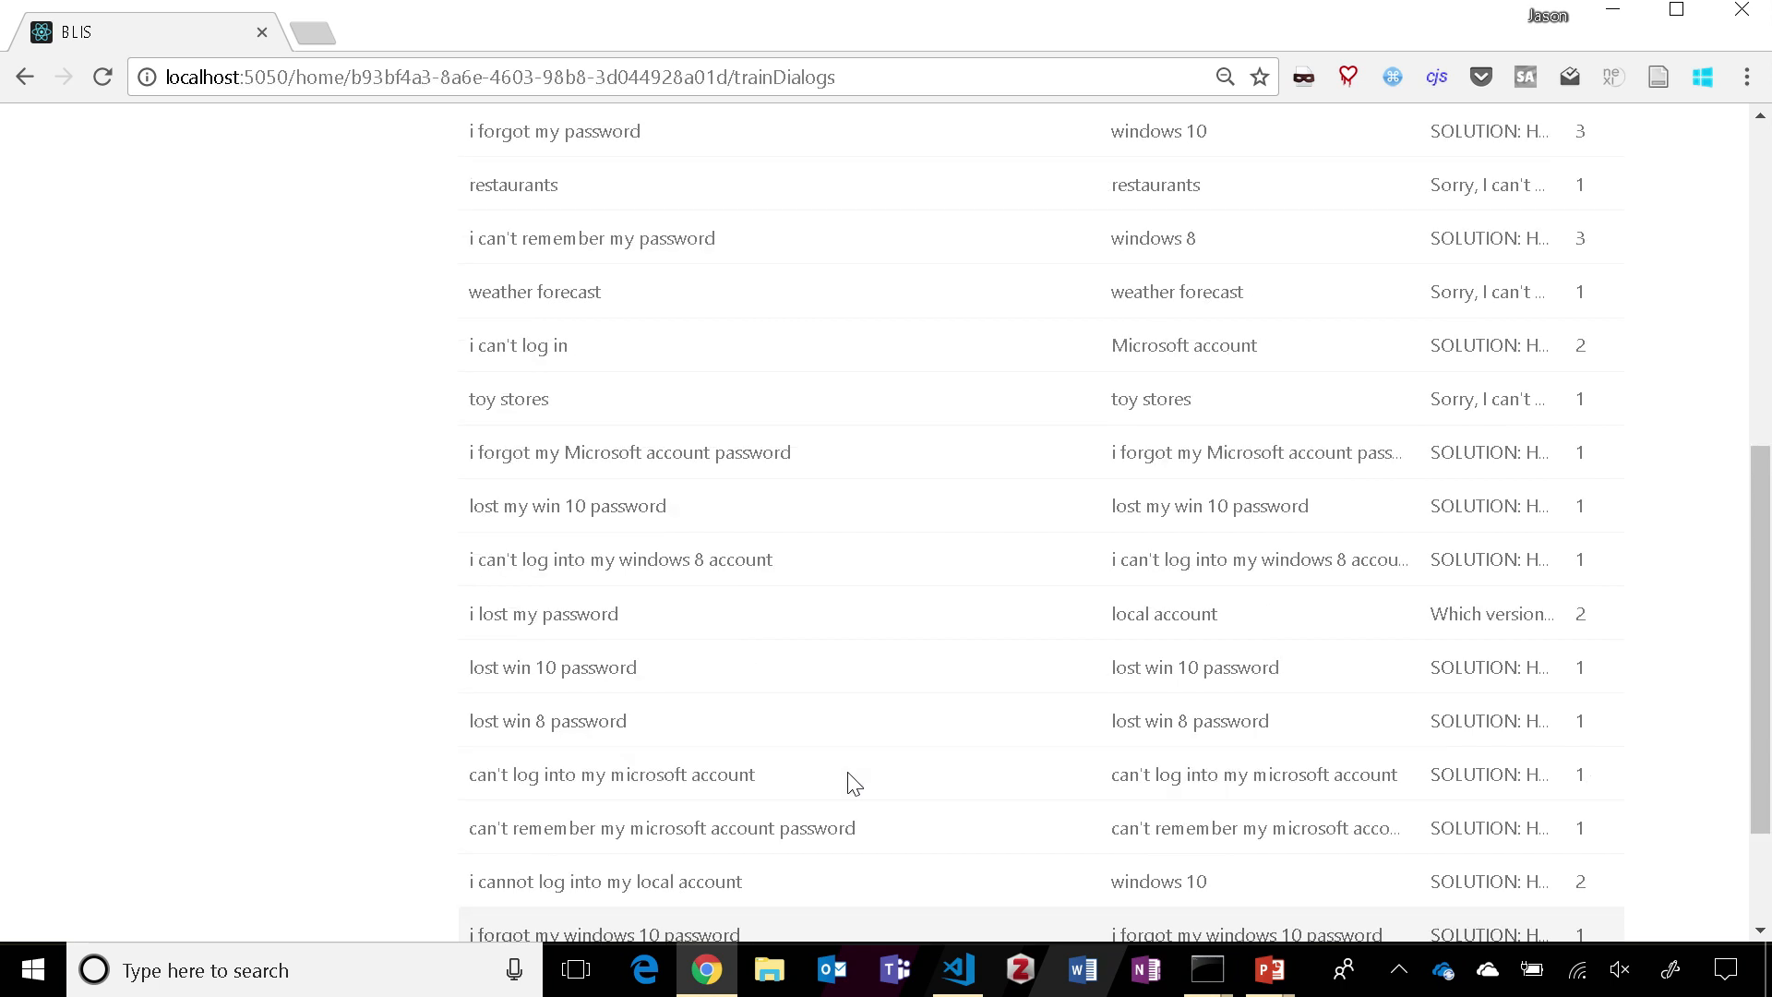
Review the final bot response of the "i can't remember my password" train dialog ending in "windows 8", then close the dialog.
{"action": "scroll", "coordinate": [856, 785], "scroll_direction": "up", "scroll_amount": 2}
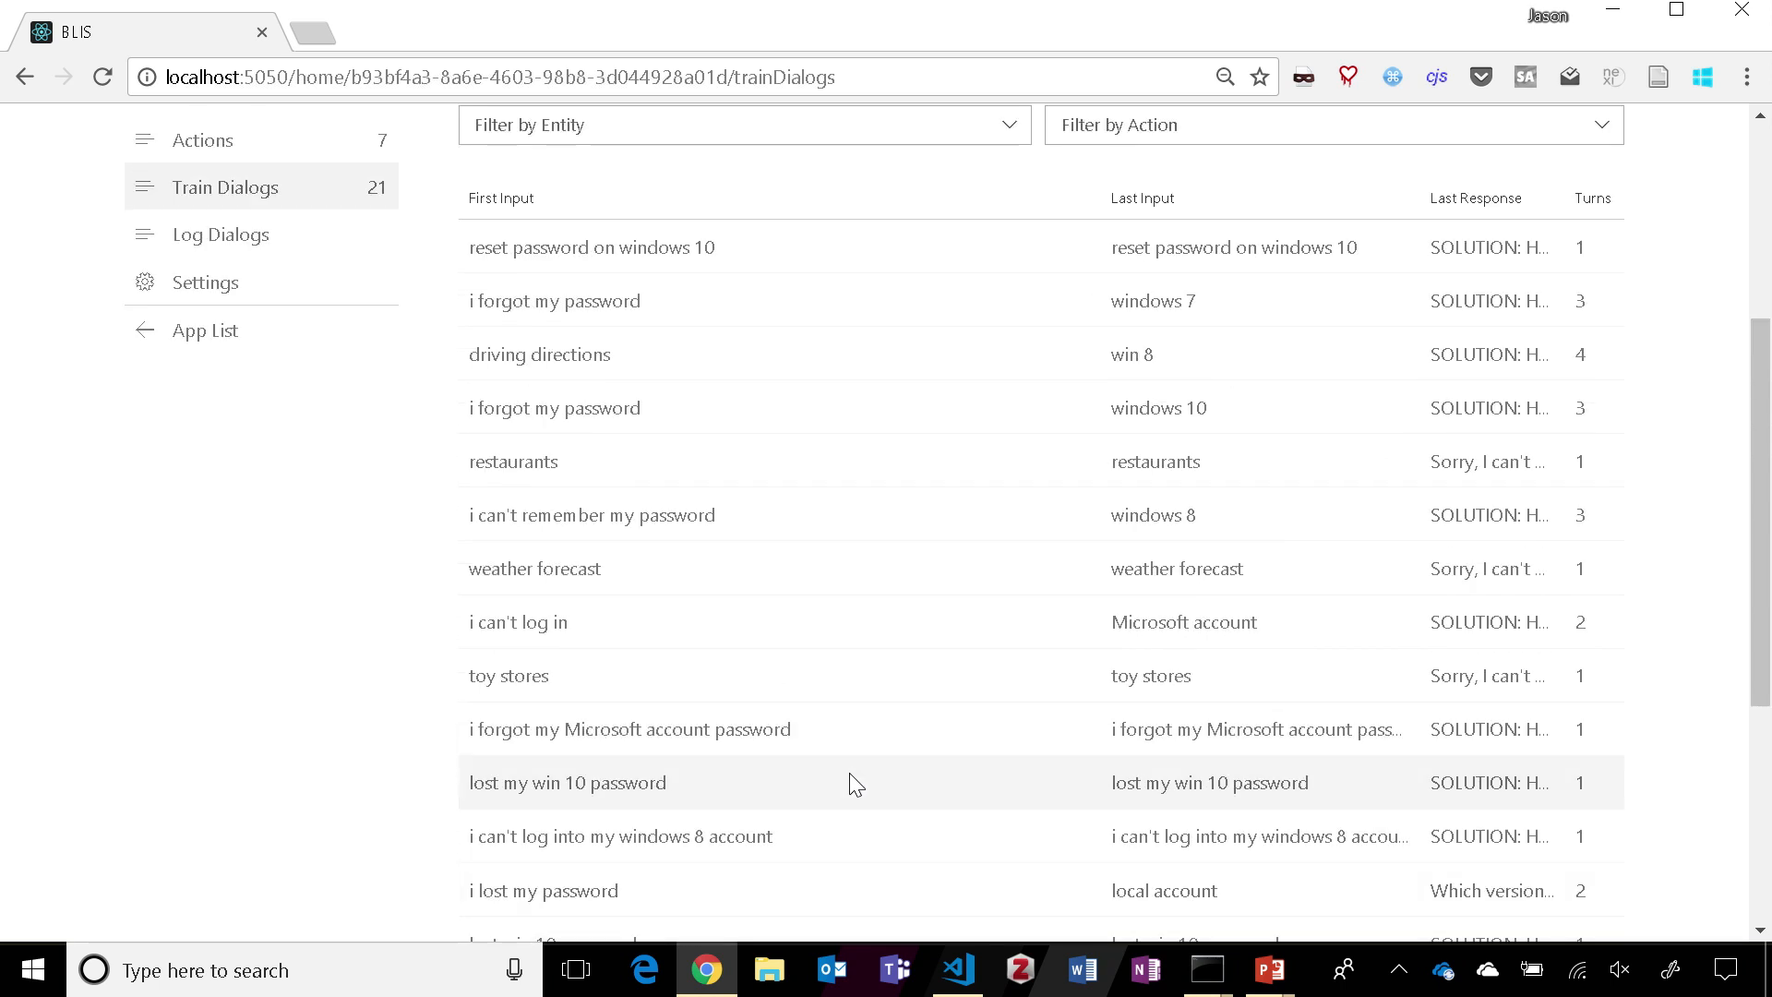
{"action": "left_click", "coordinate": [767, 518]}
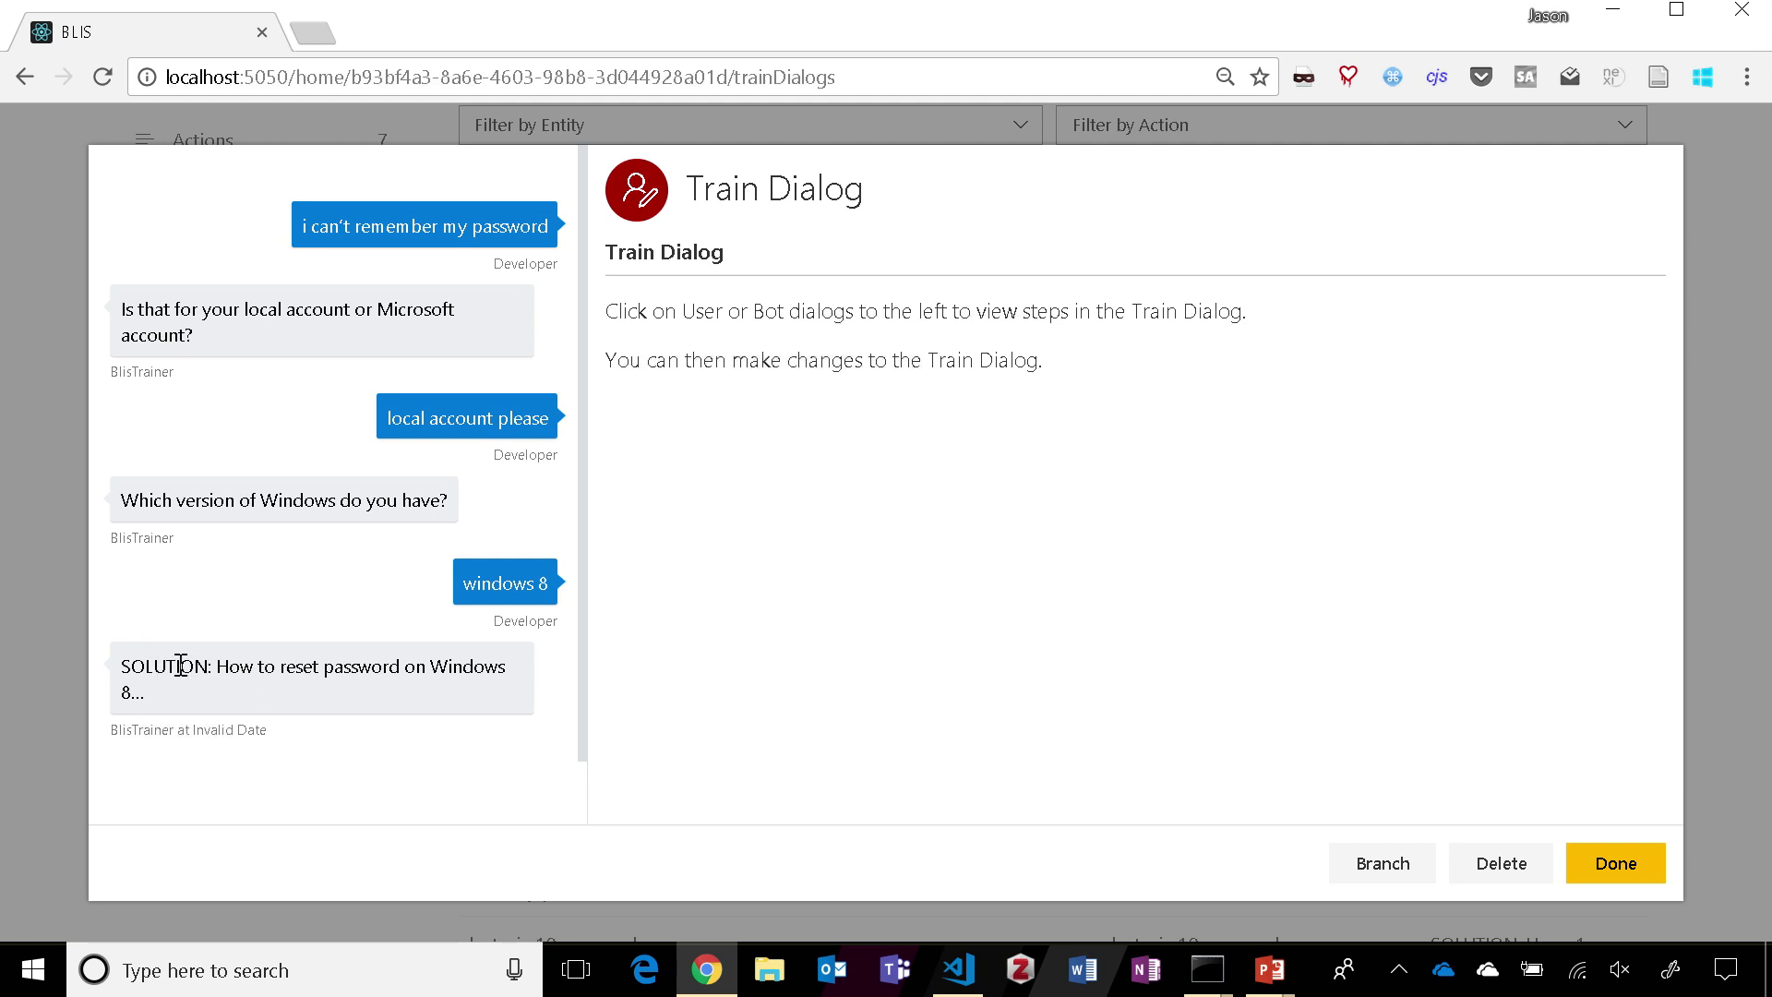
{"action": "left_click_drag", "start_coordinate": [134, 666], "coordinate": [172, 695]}
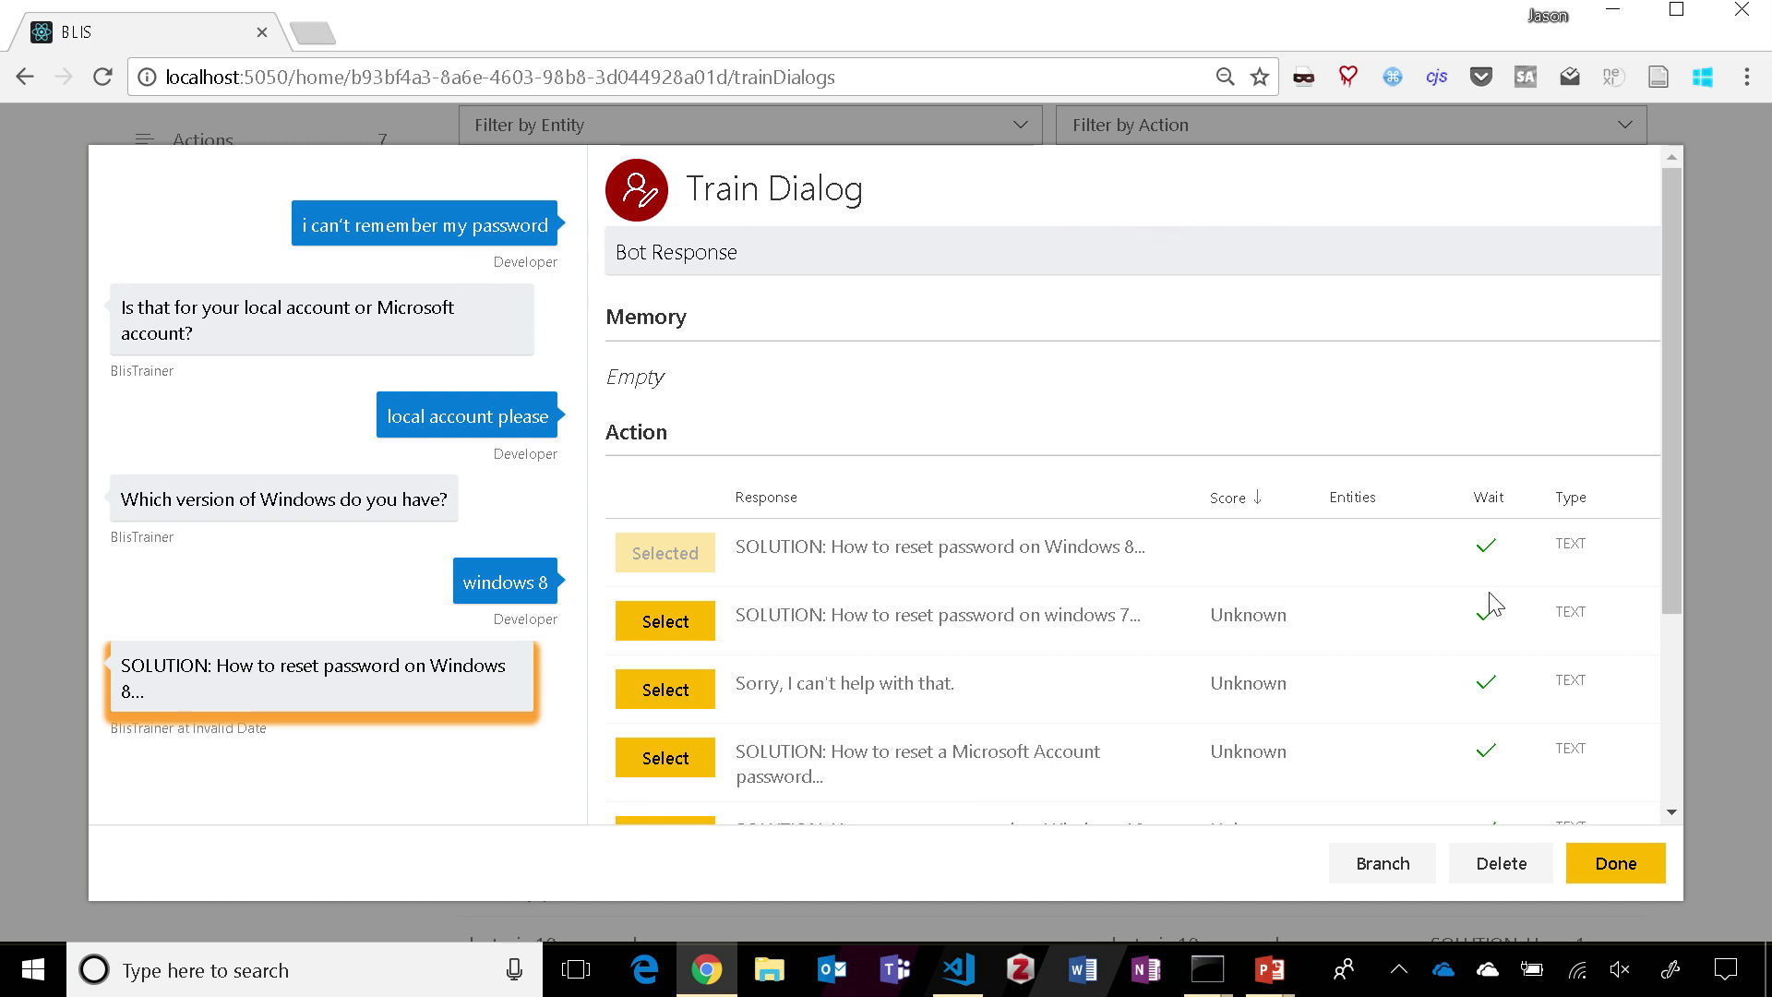
{"action": "left_click", "coordinate": [1617, 873]}
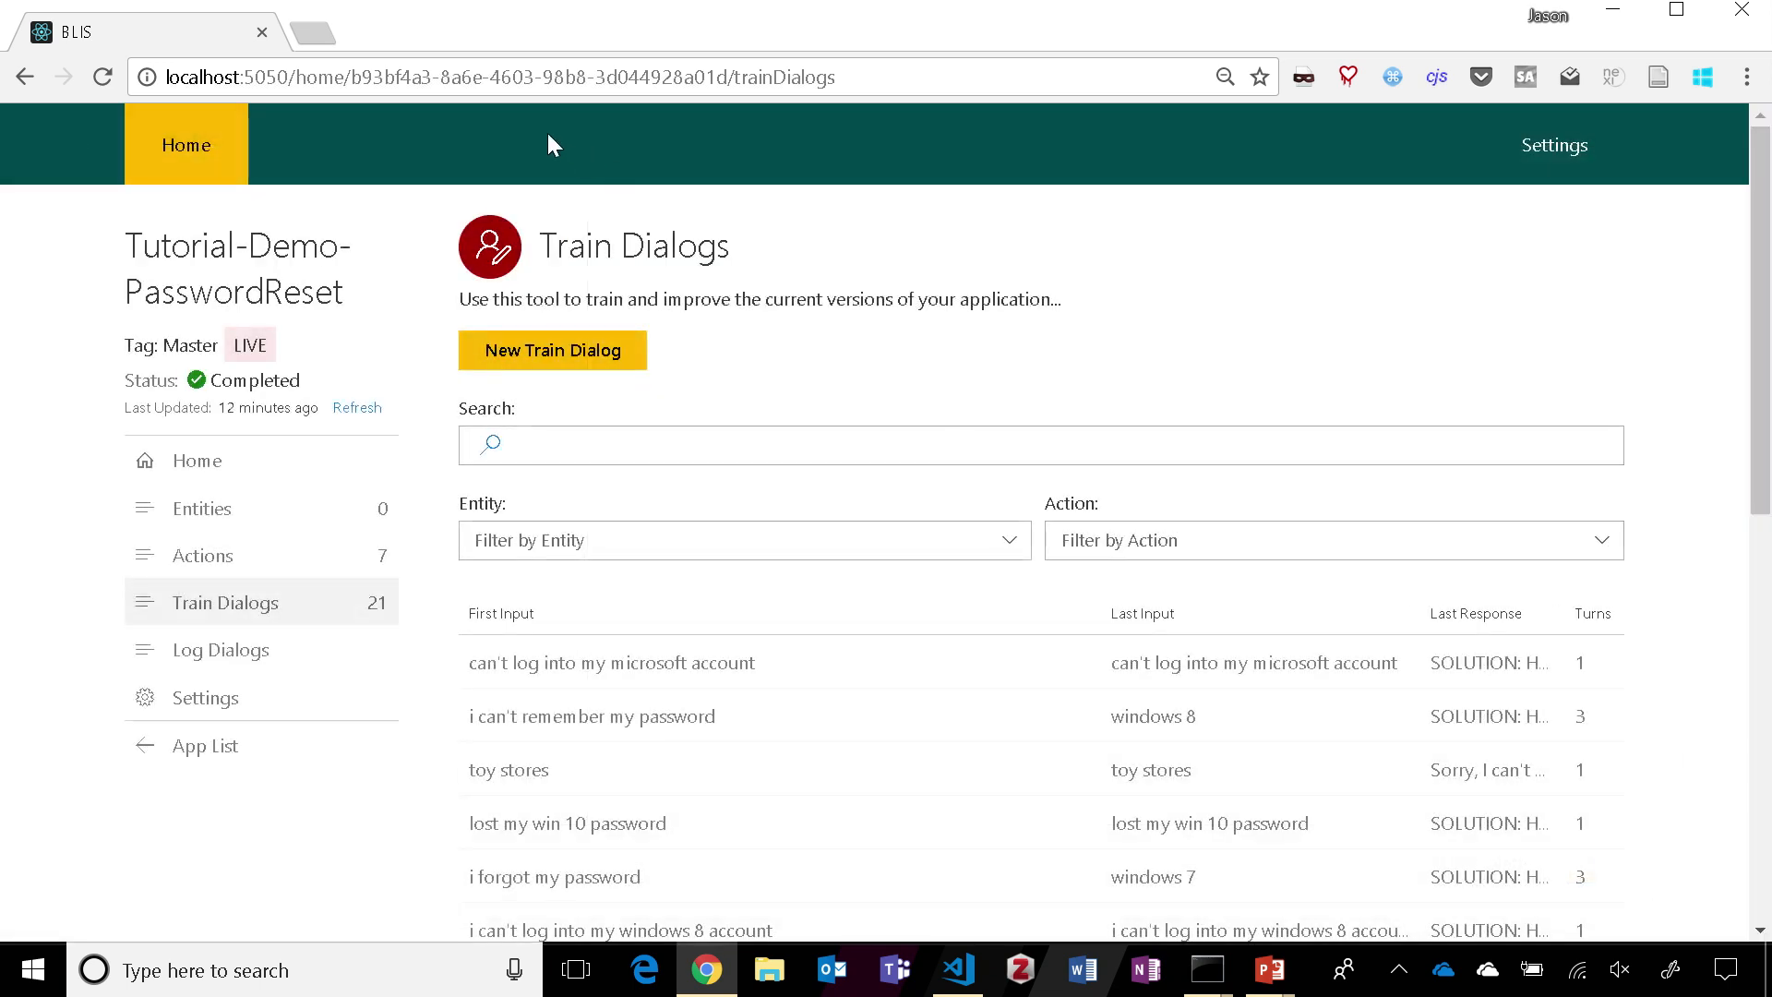
Start a new train dialog with "i lost my password" and choose the response "Is that for your local account or Microsoft account?".
{"action": "left_click", "coordinate": [548, 360]}
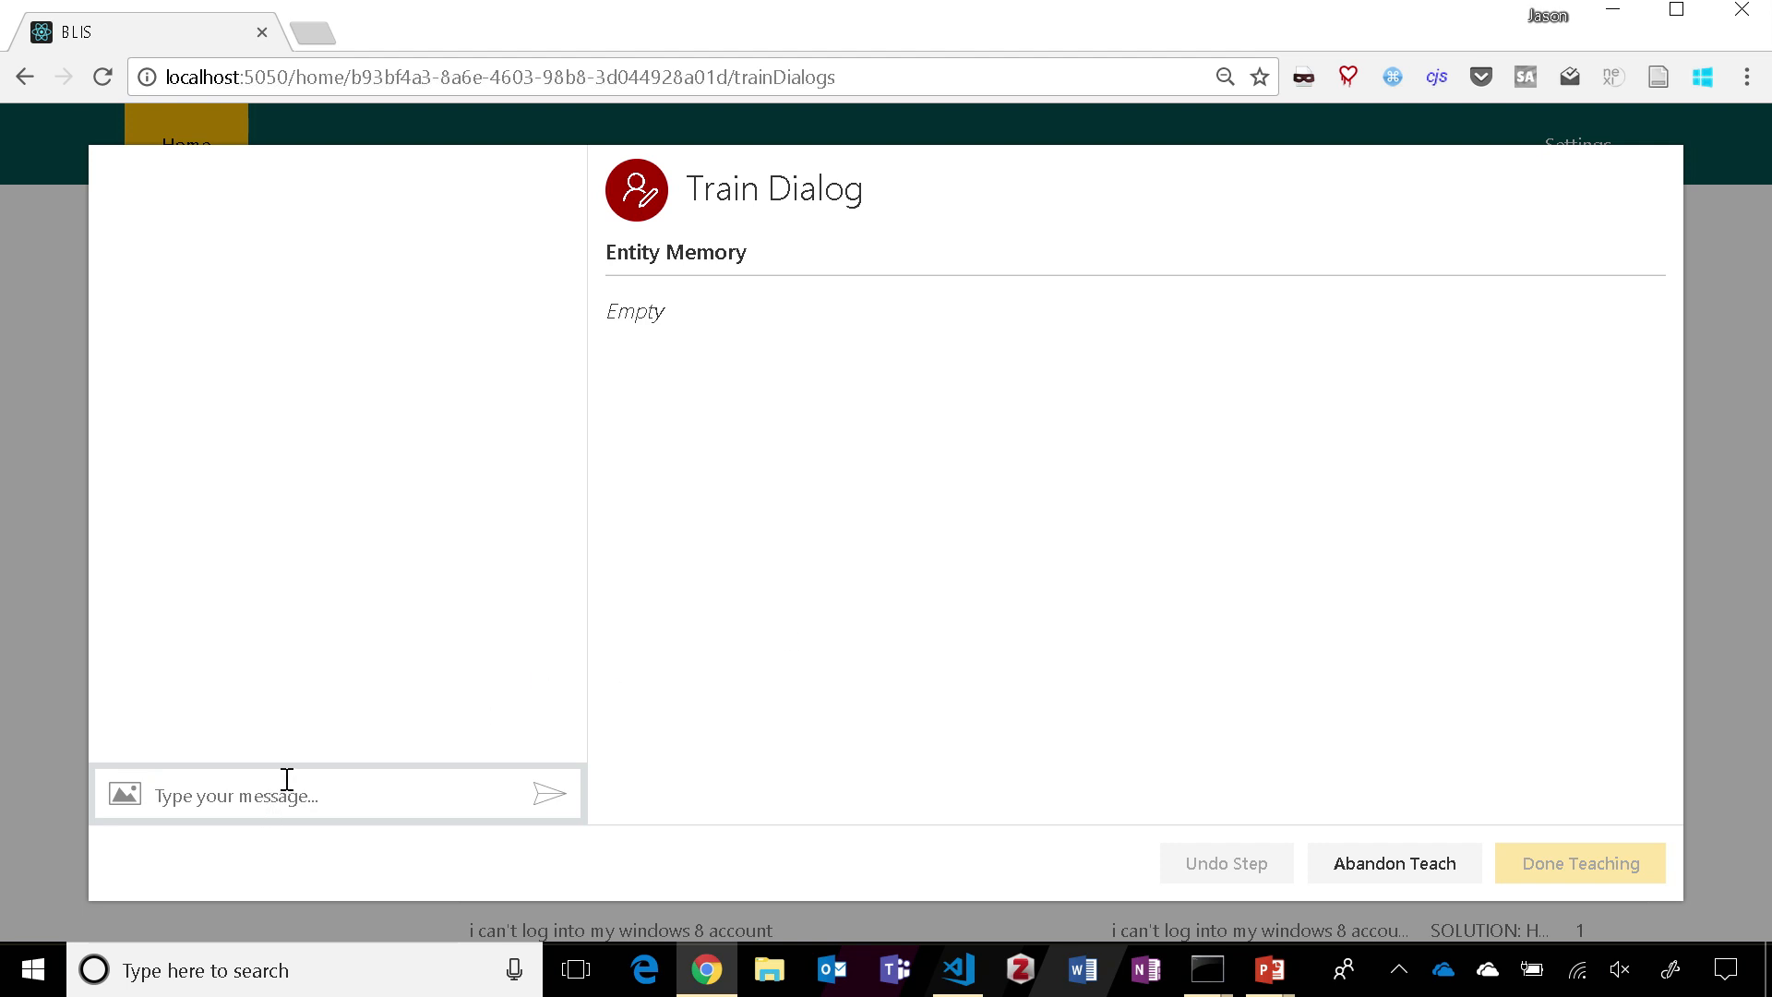
{"action": "type", "text": "i lost my password"}
{"action": "key", "text": "Return"}
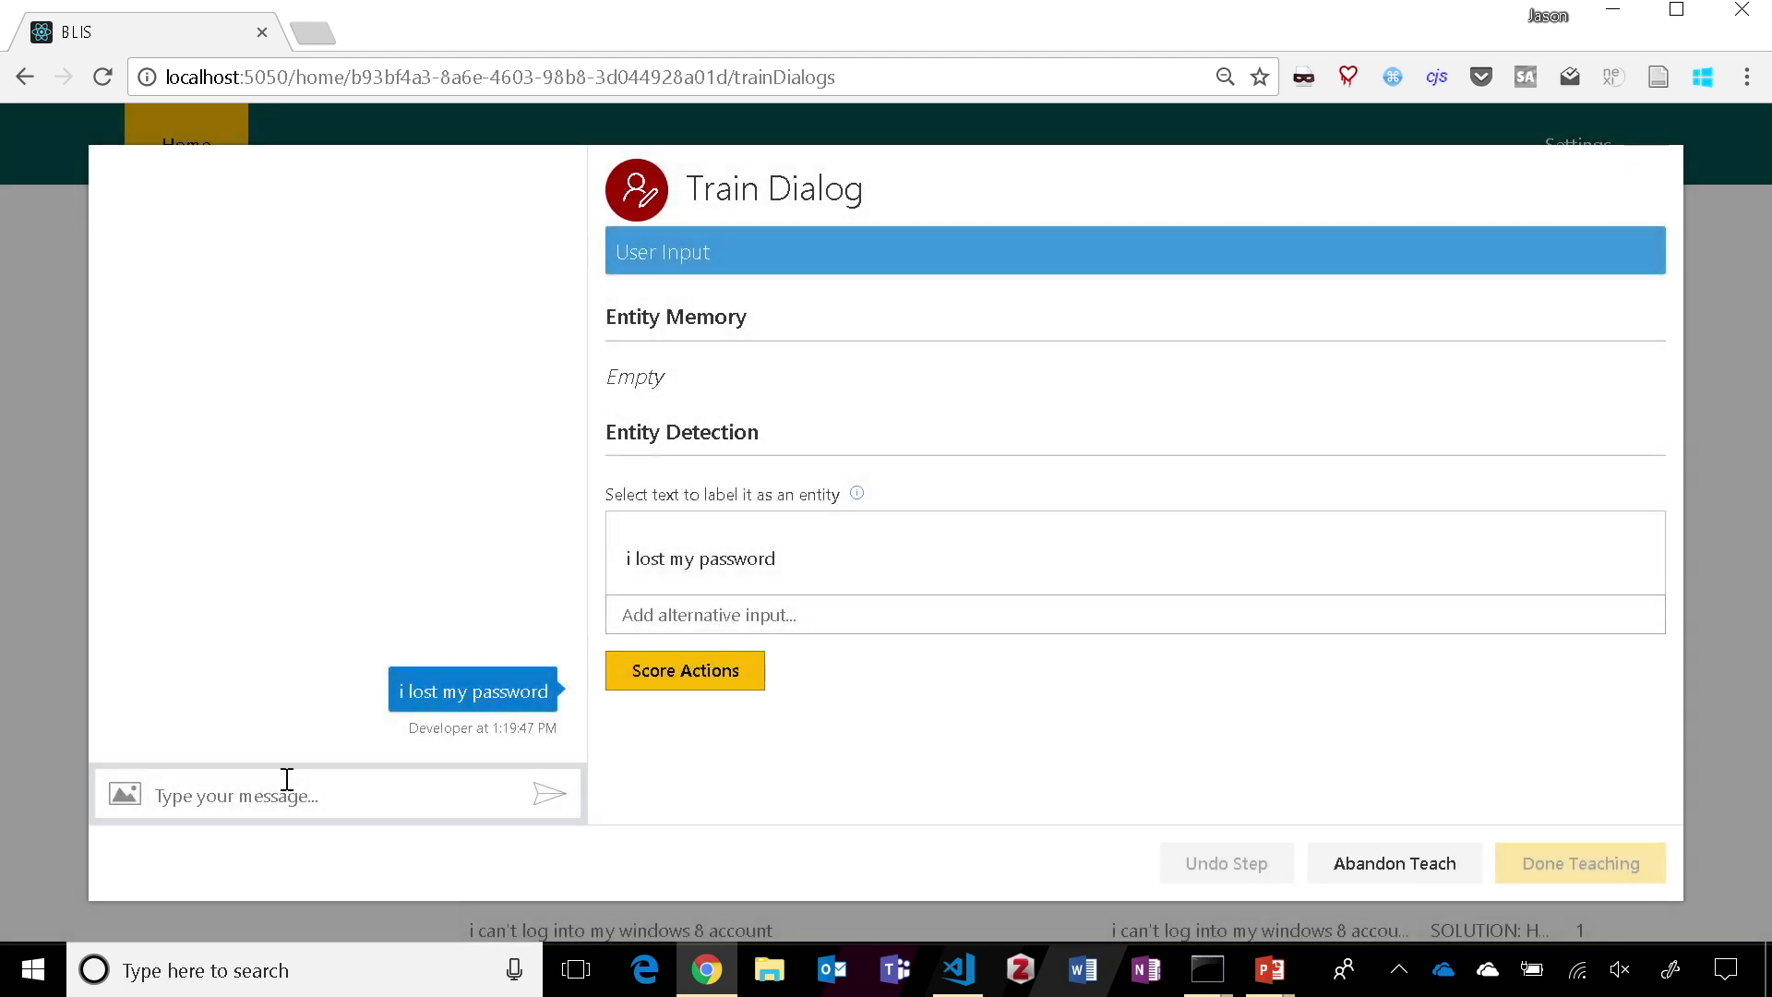
{"action": "key", "text": "Return"}
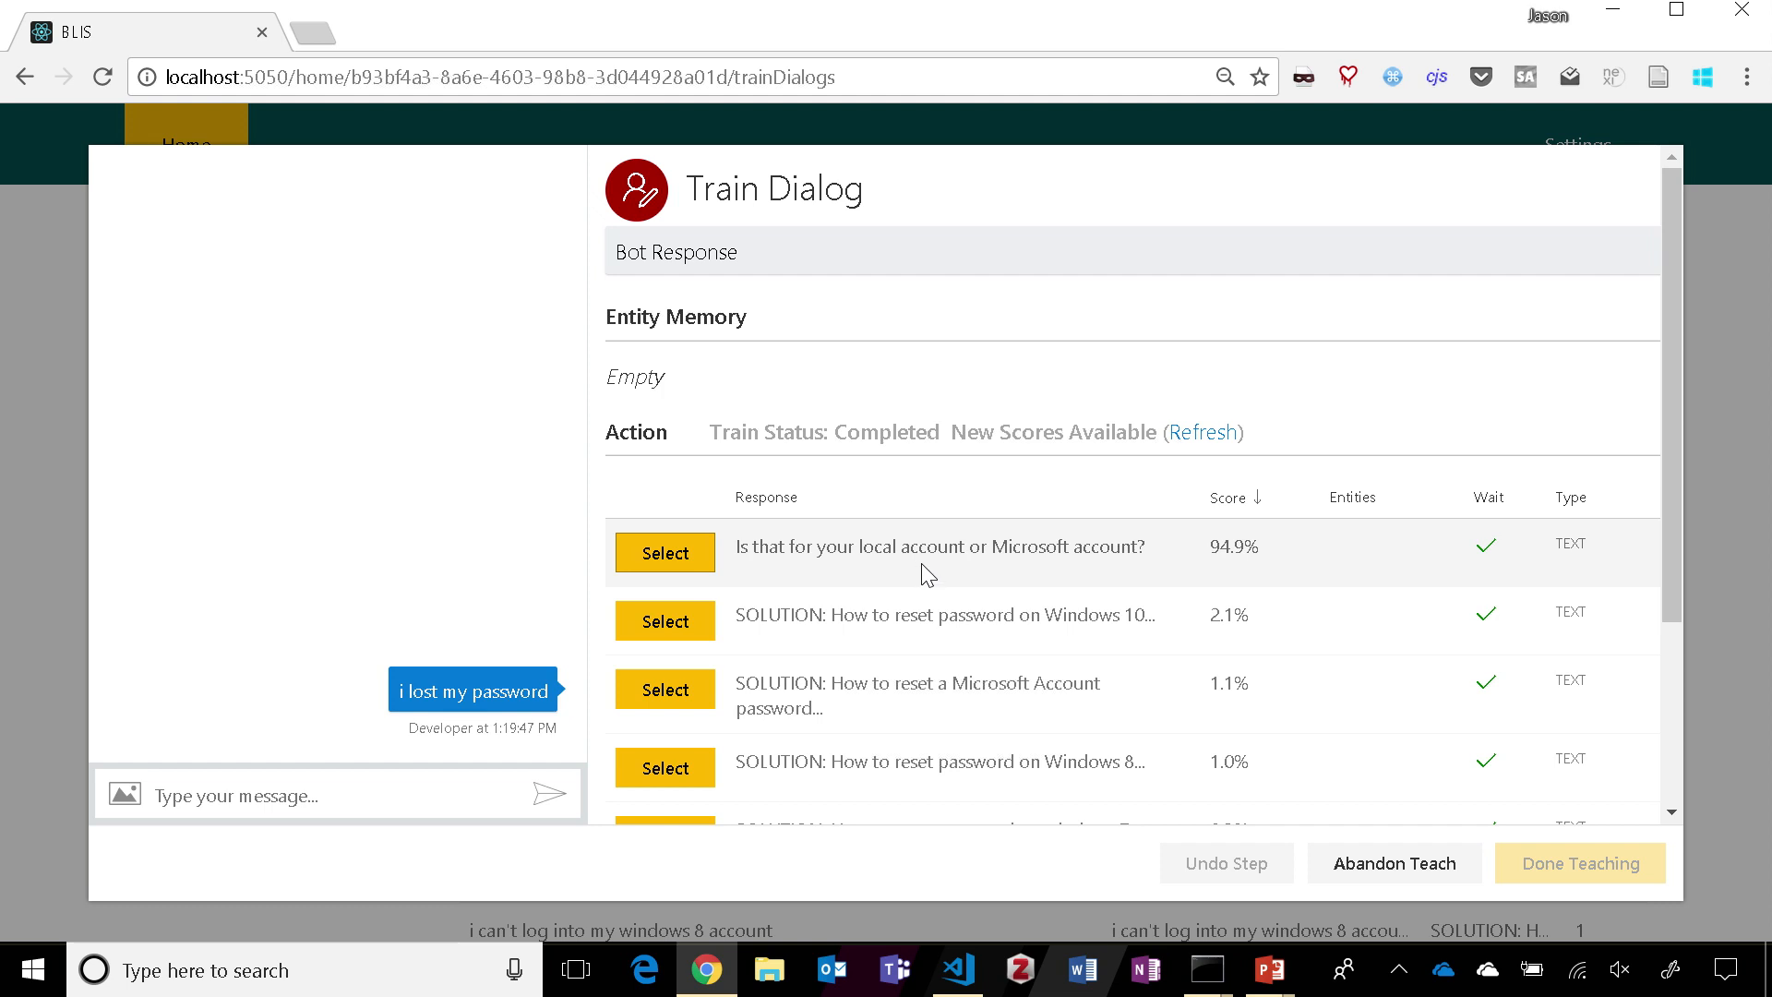
{"action": "scroll", "coordinate": [922, 565], "scroll_direction": "down", "scroll_amount": 3}
{"action": "scroll", "coordinate": [928, 573], "scroll_direction": "up", "scroll_amount": 2}
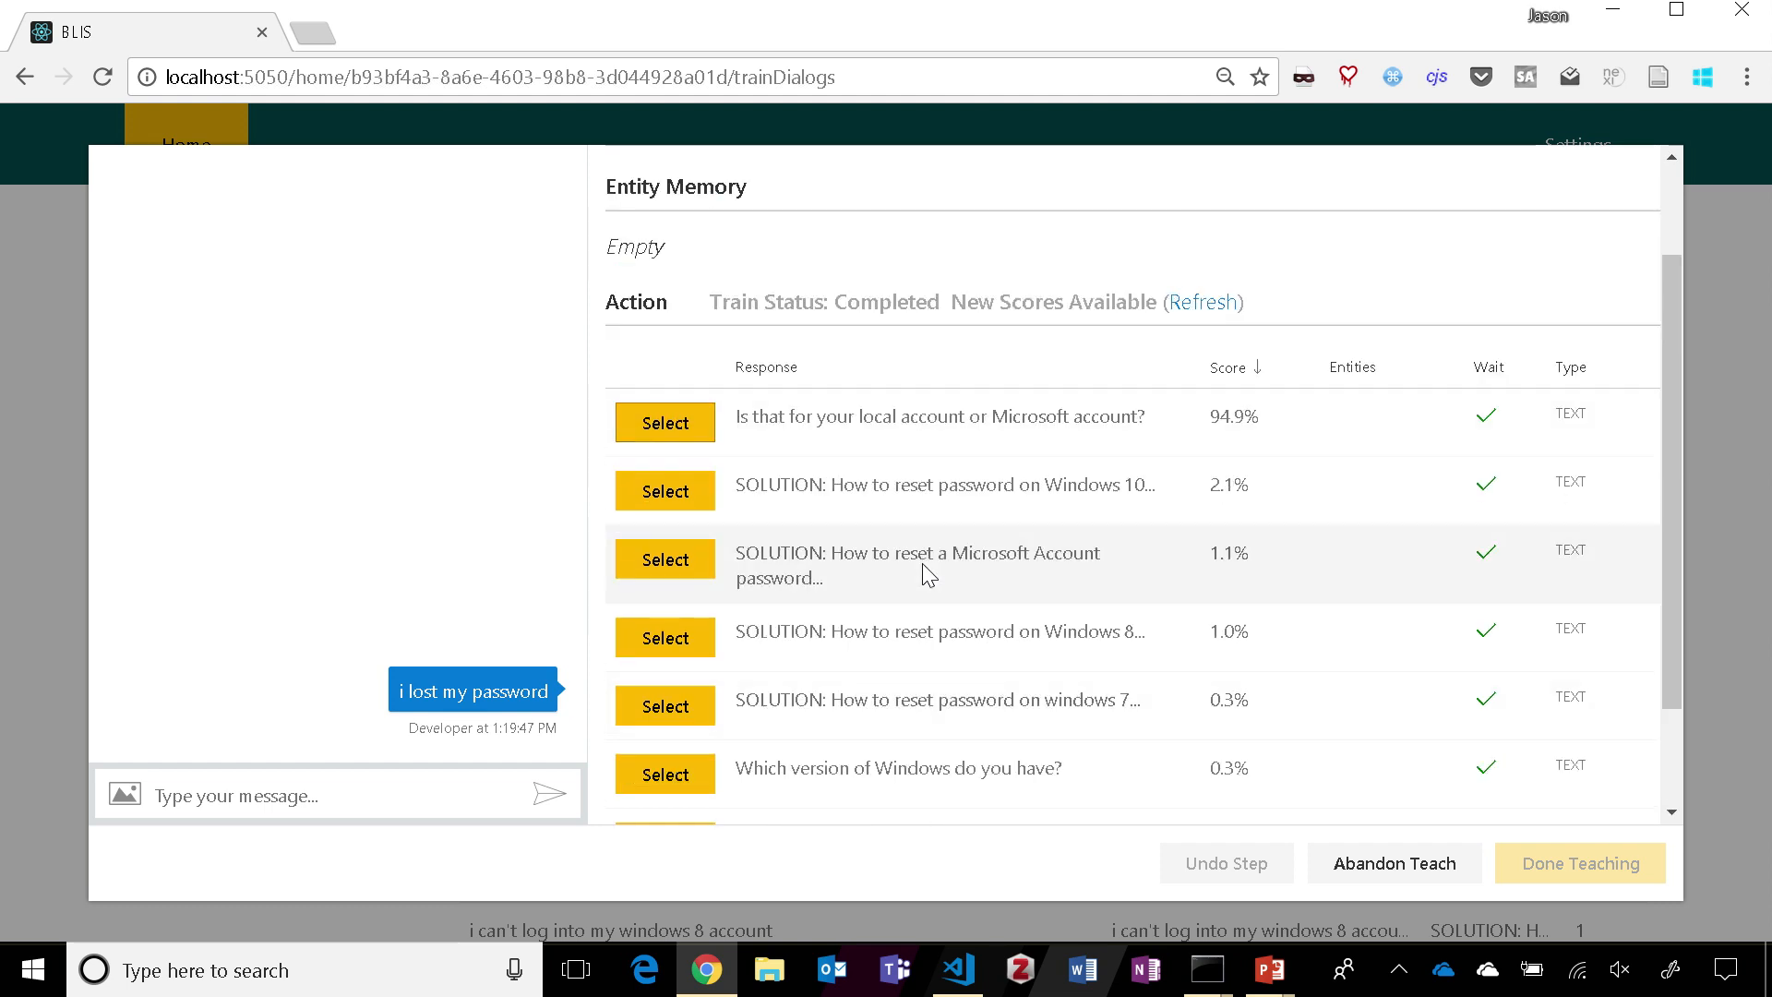
{"action": "left_click", "coordinate": [652, 423]}
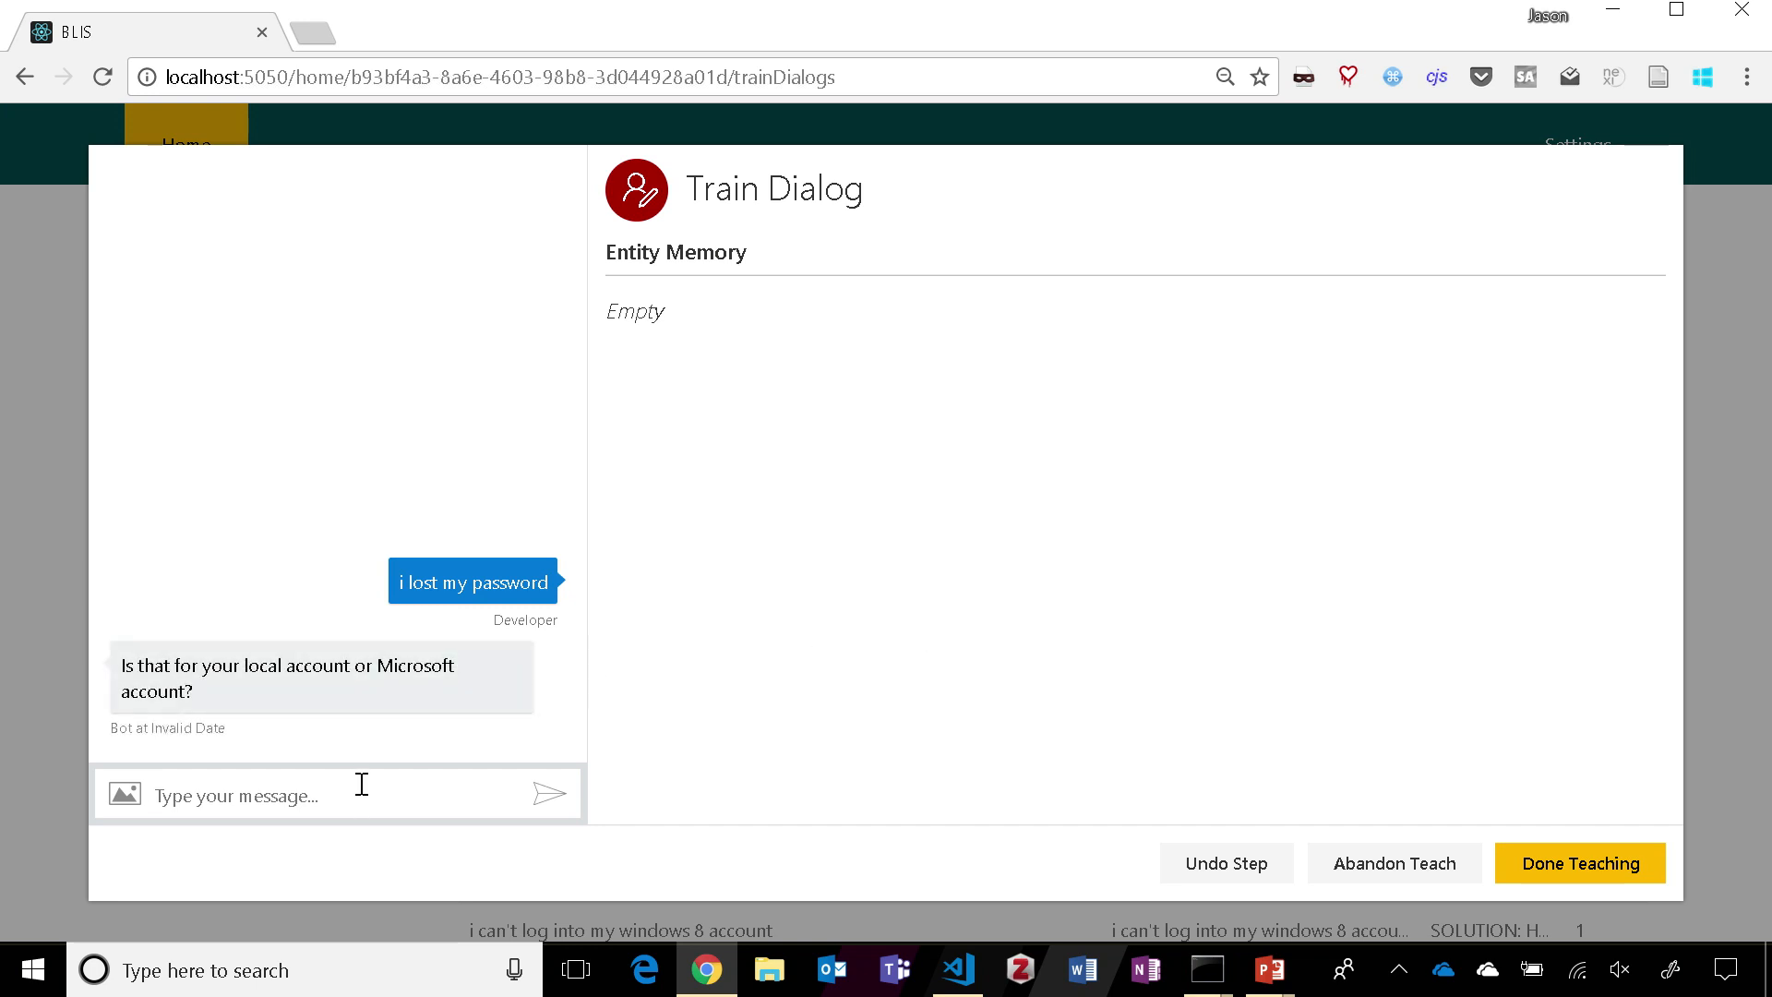
Add the user reply "my local account please", score the actions and choose "Which version of Windows do you have?".
{"action": "type", "text": "mylo"}
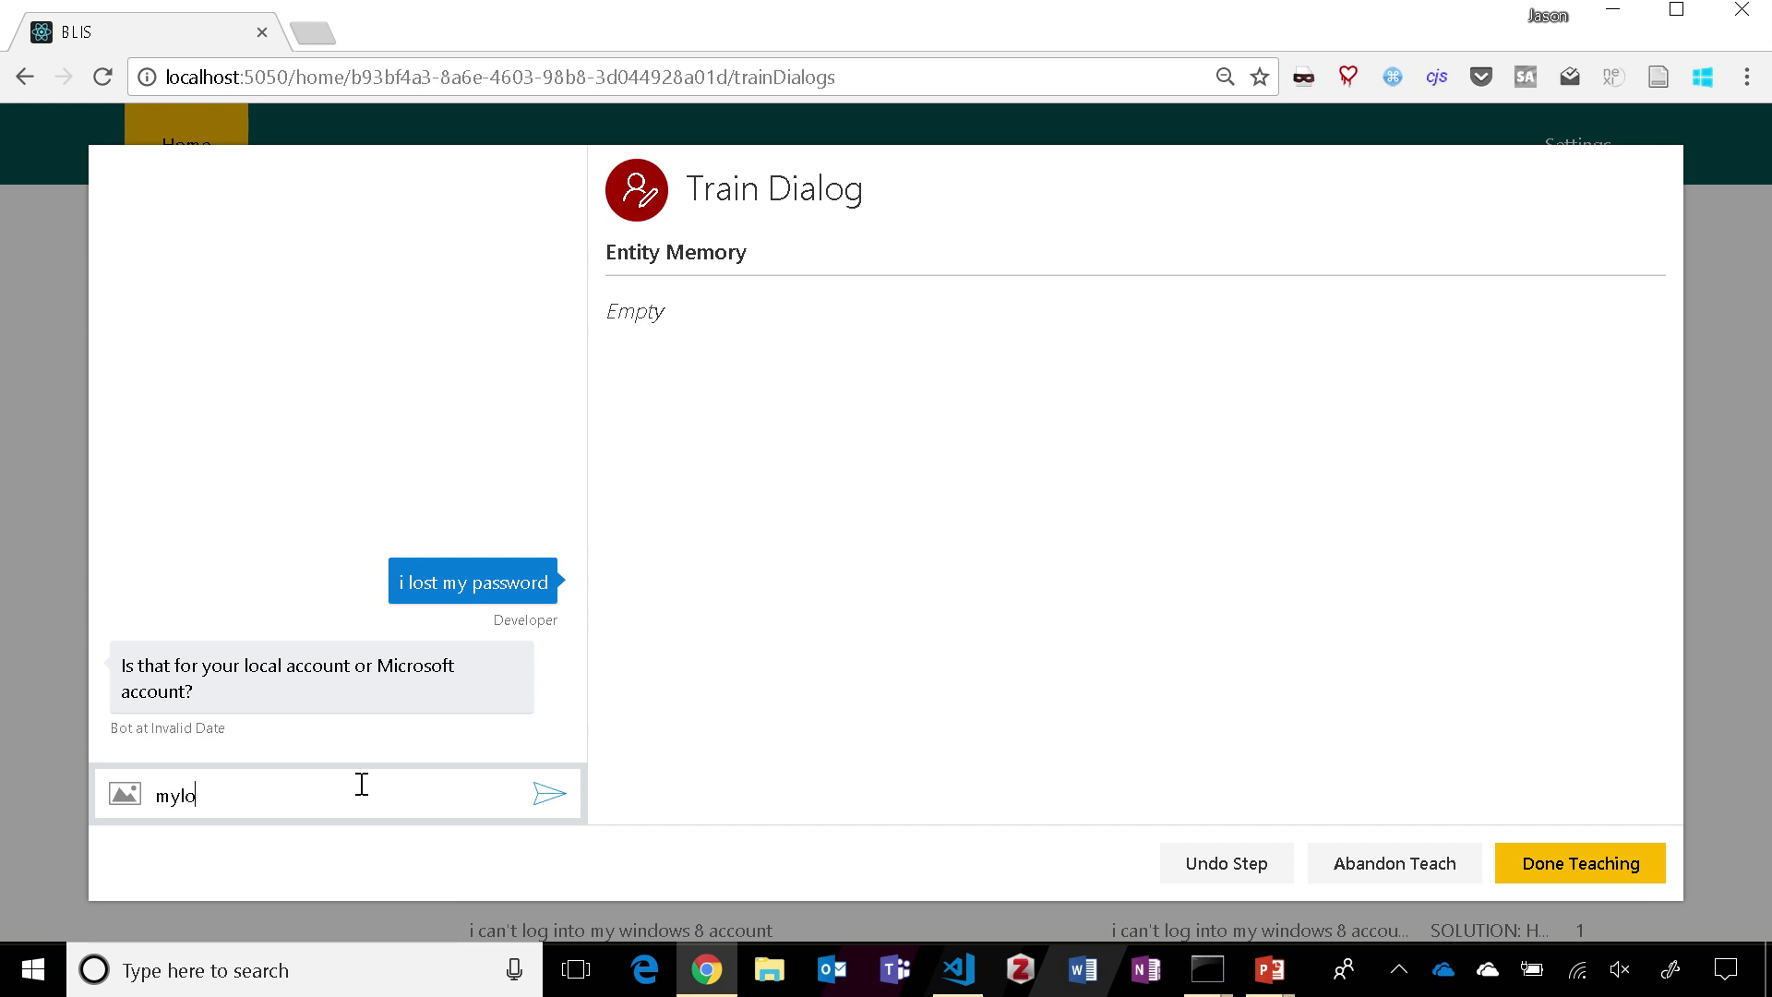
{"action": "type", "text": "local account please"}
{"action": "key", "text": "Return"}
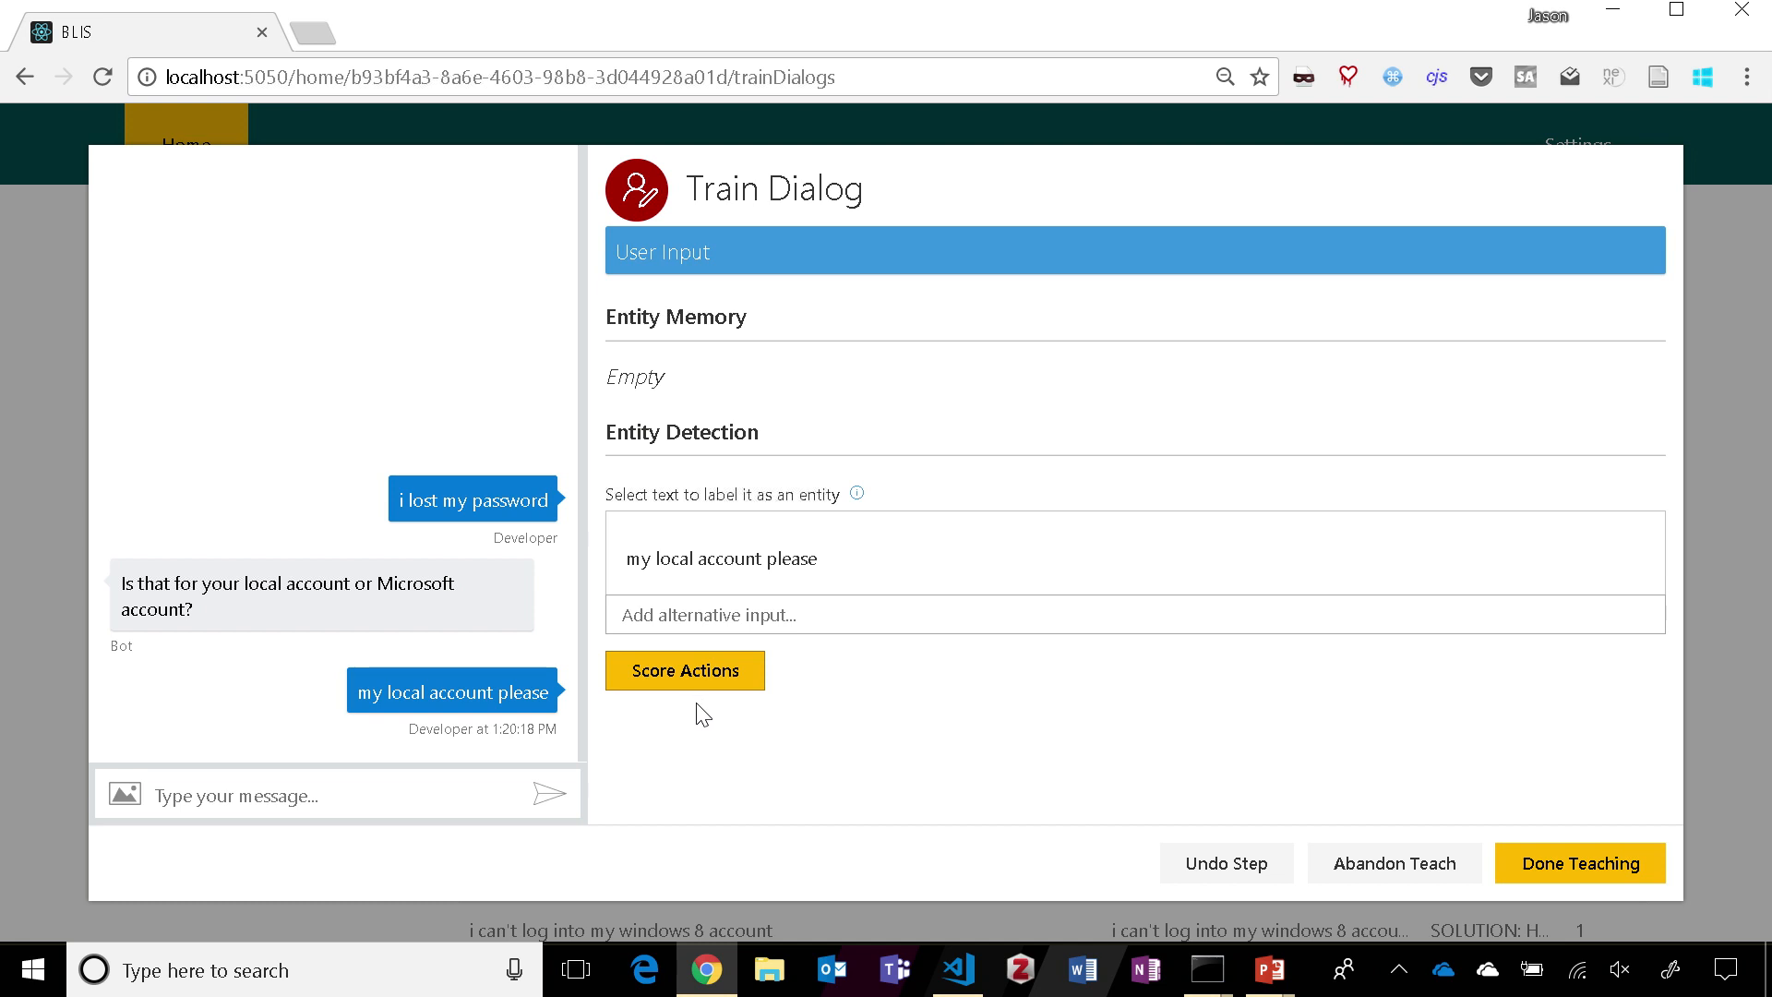
{"action": "left_click", "coordinate": [705, 674]}
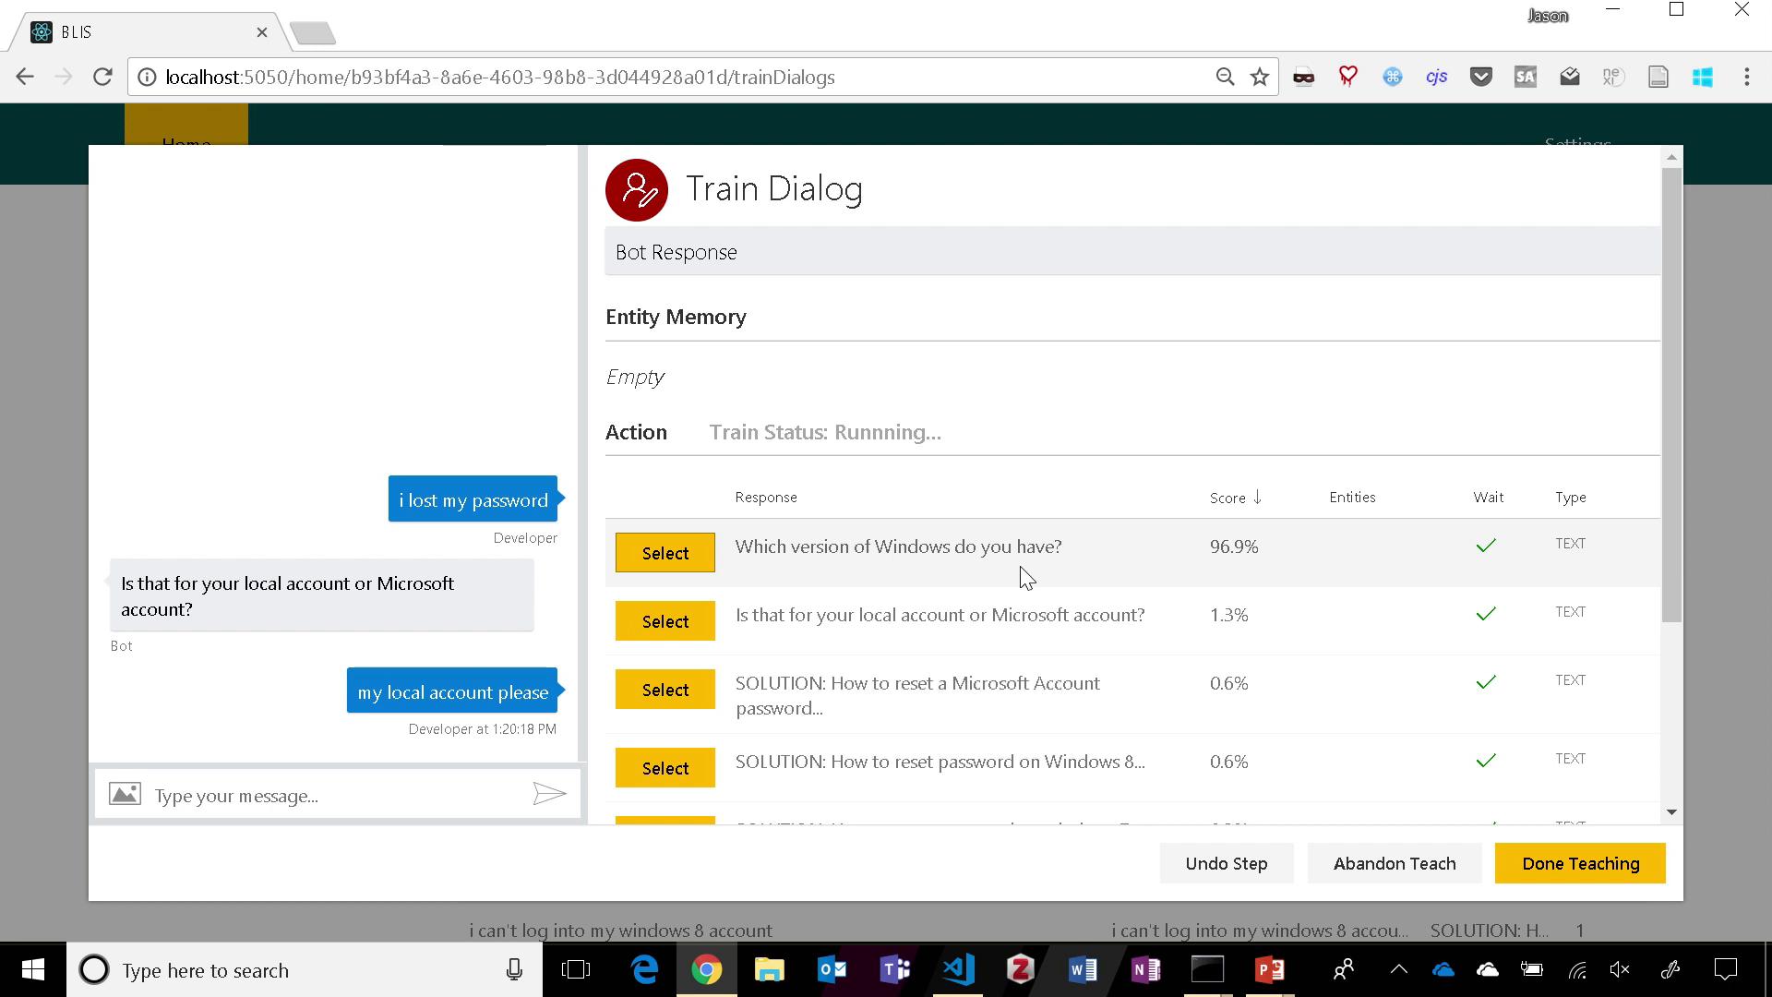
{"action": "left_click", "coordinate": [666, 553]}
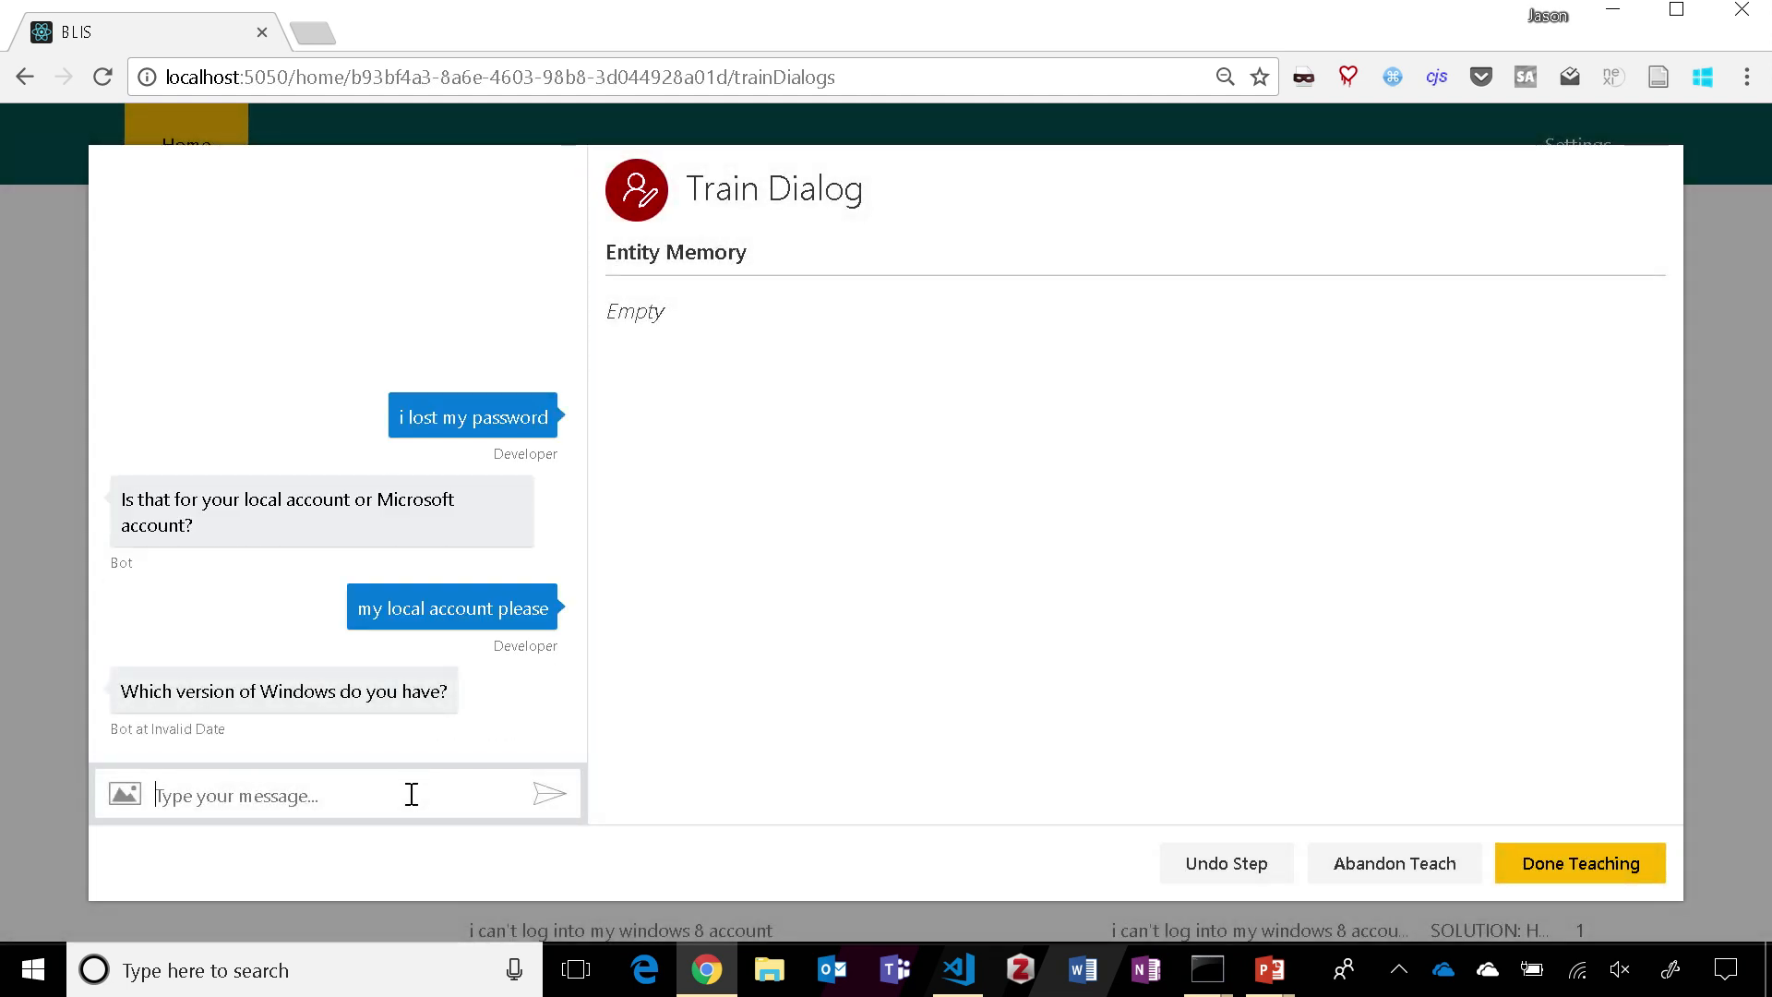
Add the user reply "windows xp" and score the bot's actions for it.
{"action": "type", "text": "windows xp"}
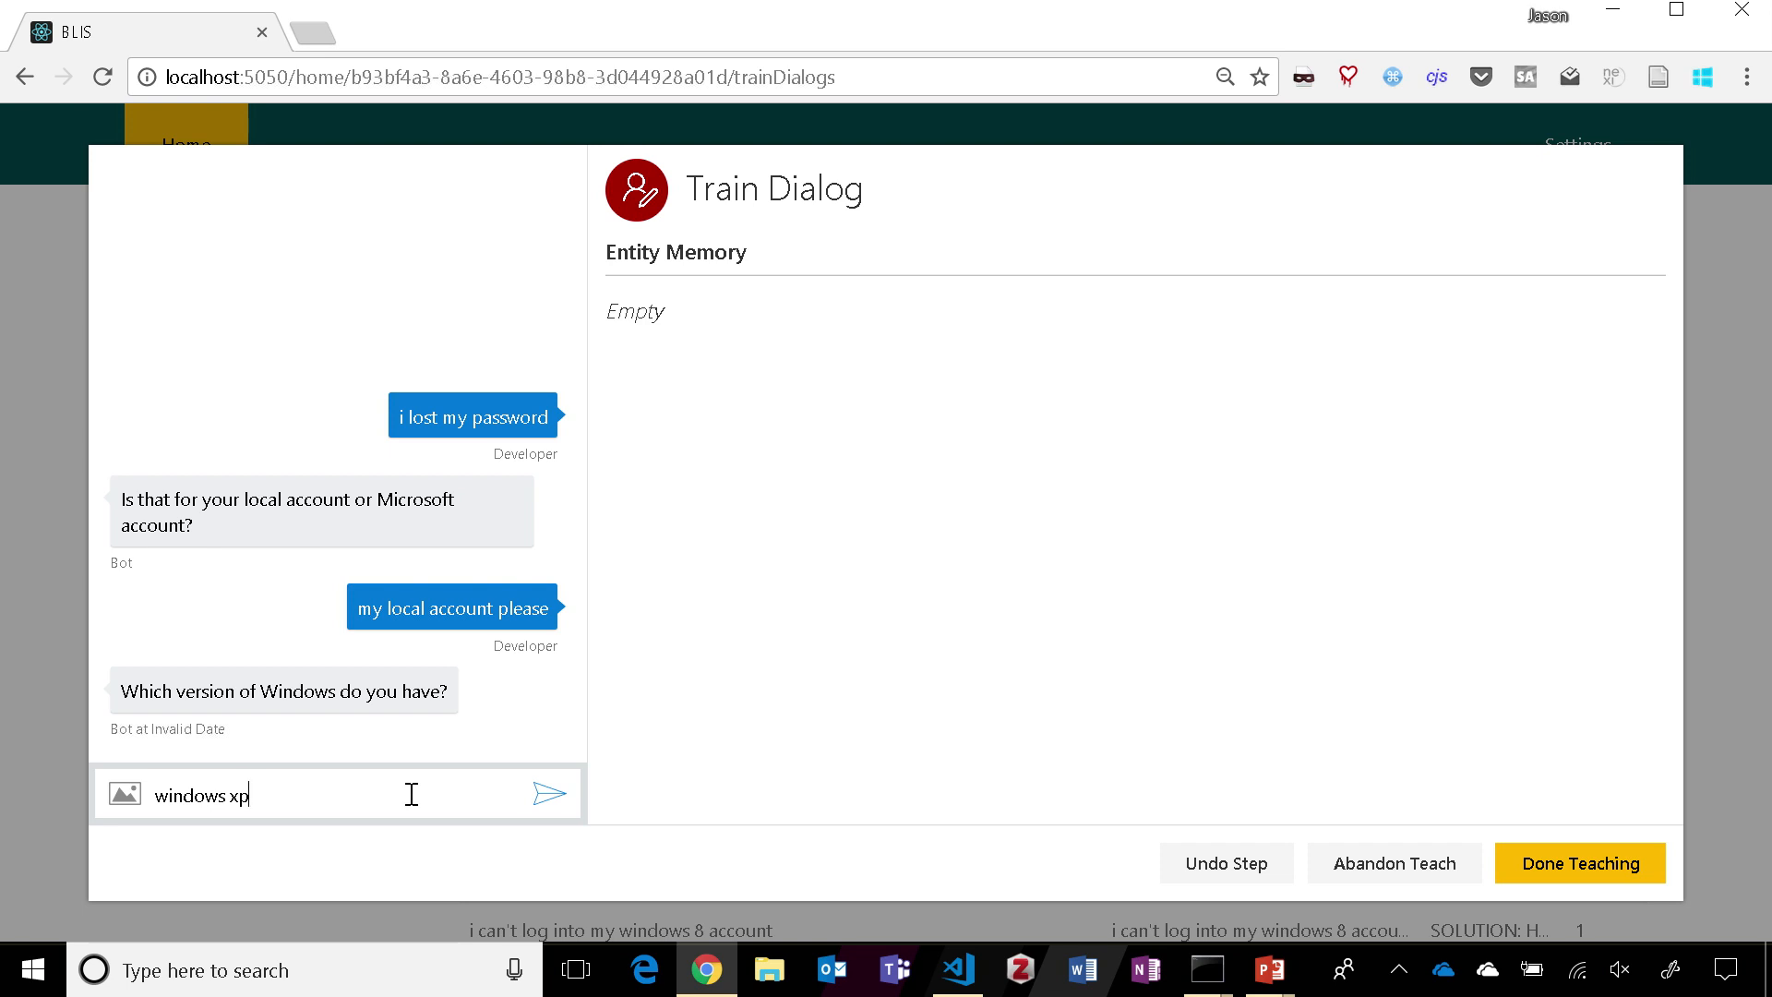
{"action": "key", "text": "Return"}
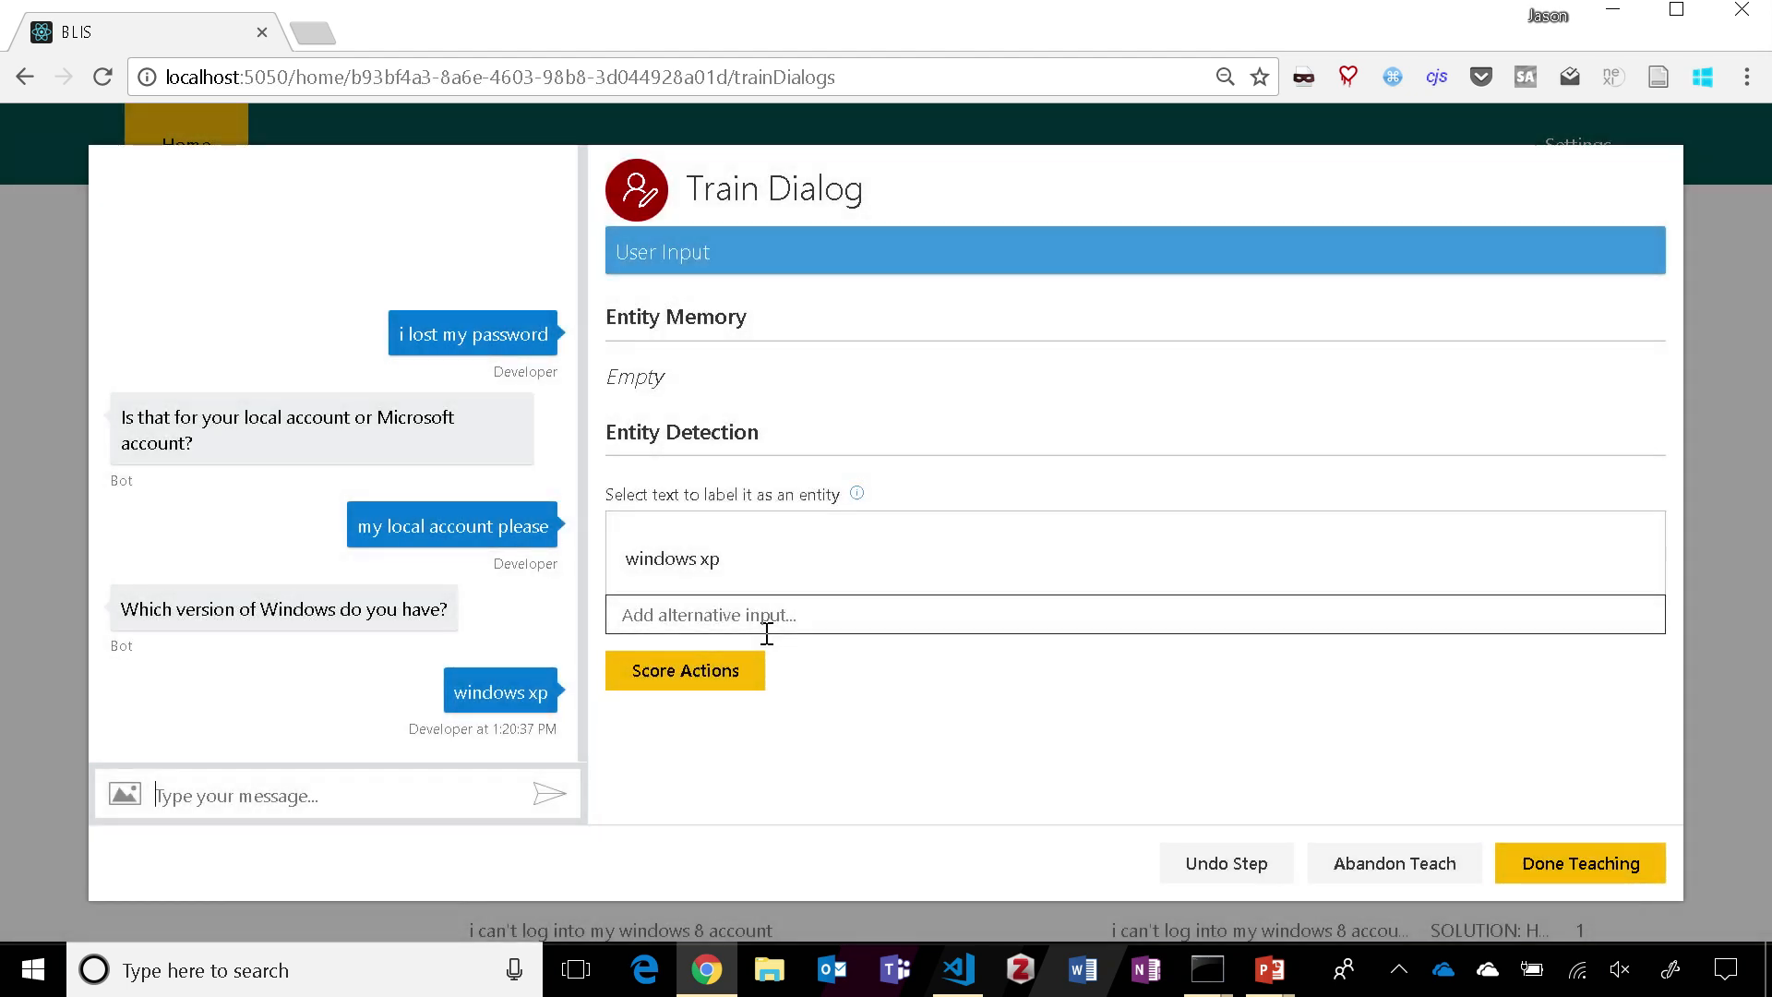
{"action": "left_click", "coordinate": [712, 679]}
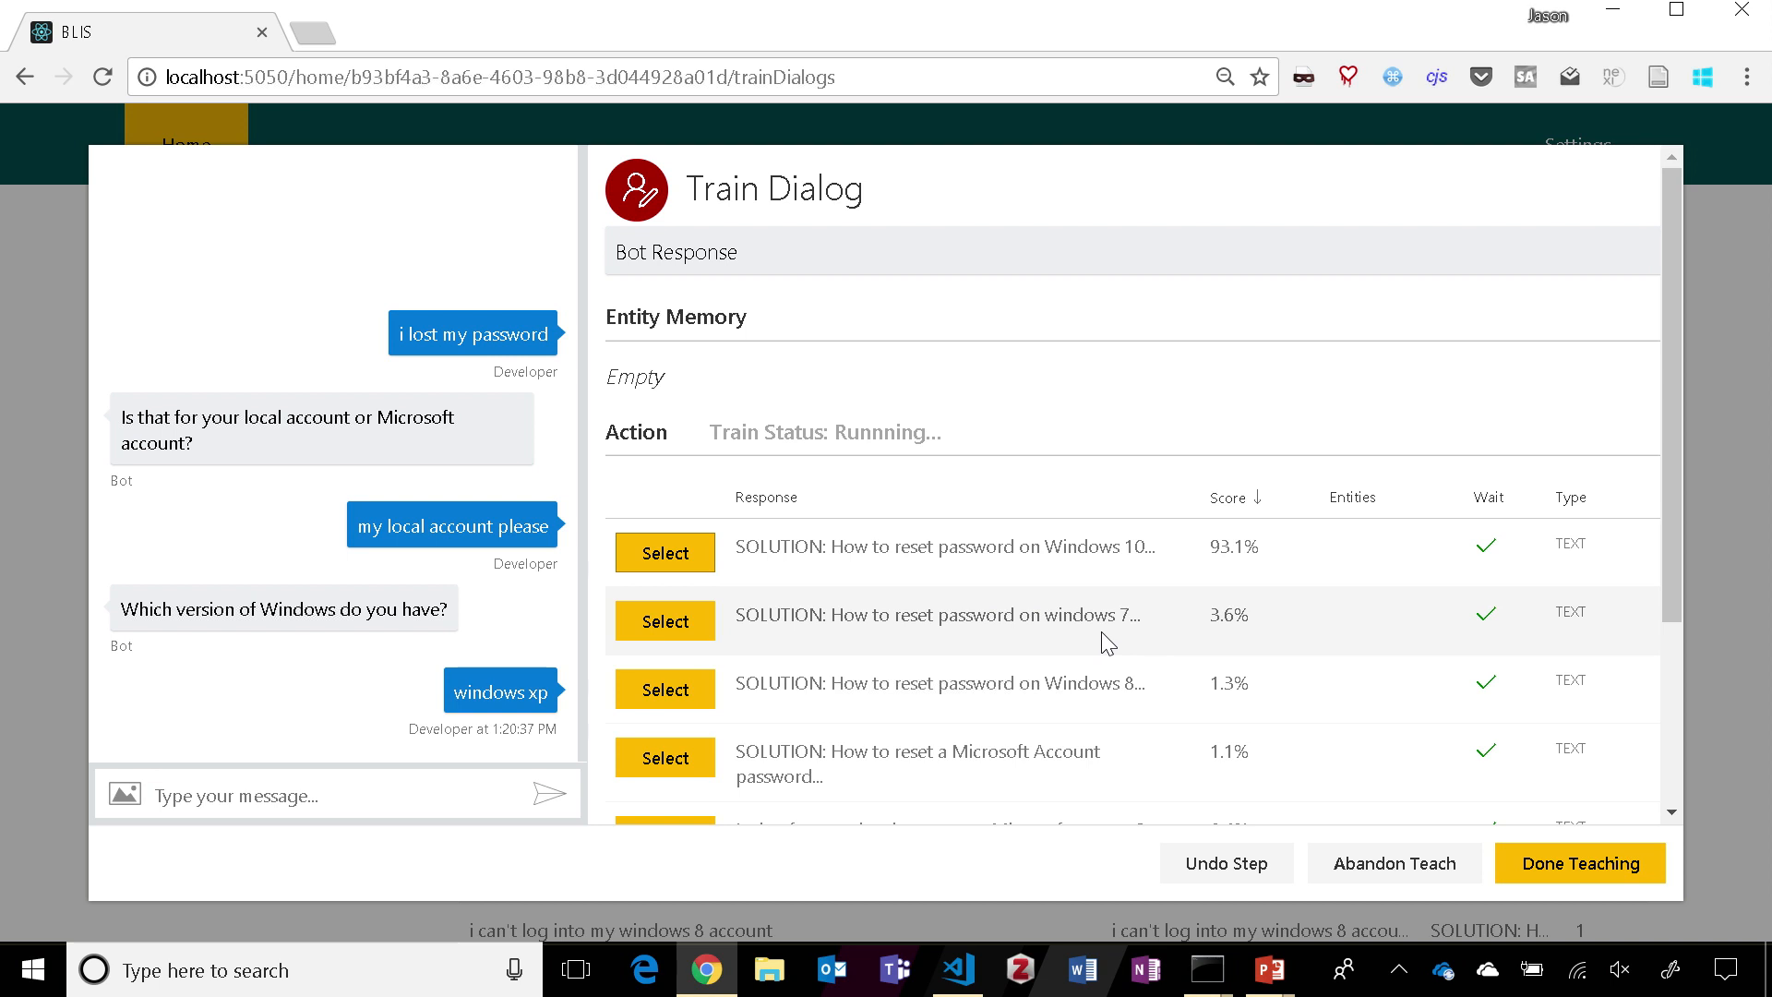
Create a text action with response "SOLUTION: How to reset password on windows xp..." and finish teaching the dialog.
{"action": "scroll", "coordinate": [1103, 635], "scroll_direction": "down", "scroll_amount": 3}
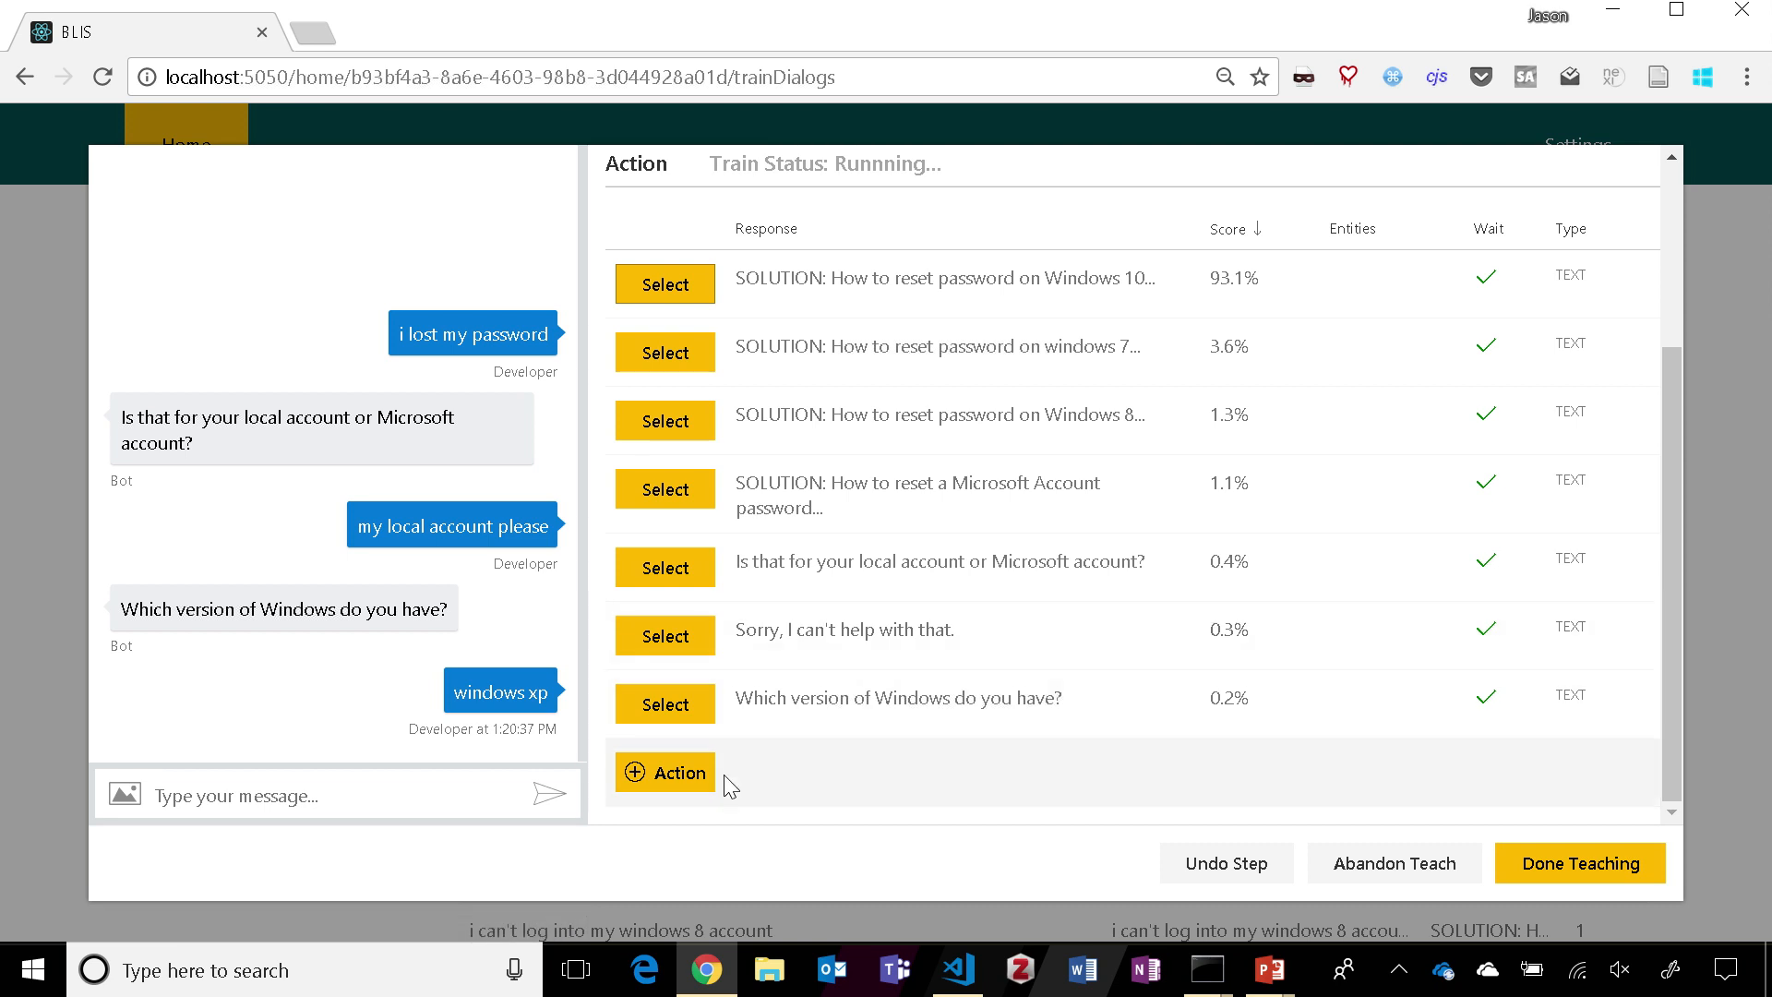
{"action": "left_click", "coordinate": [676, 792]}
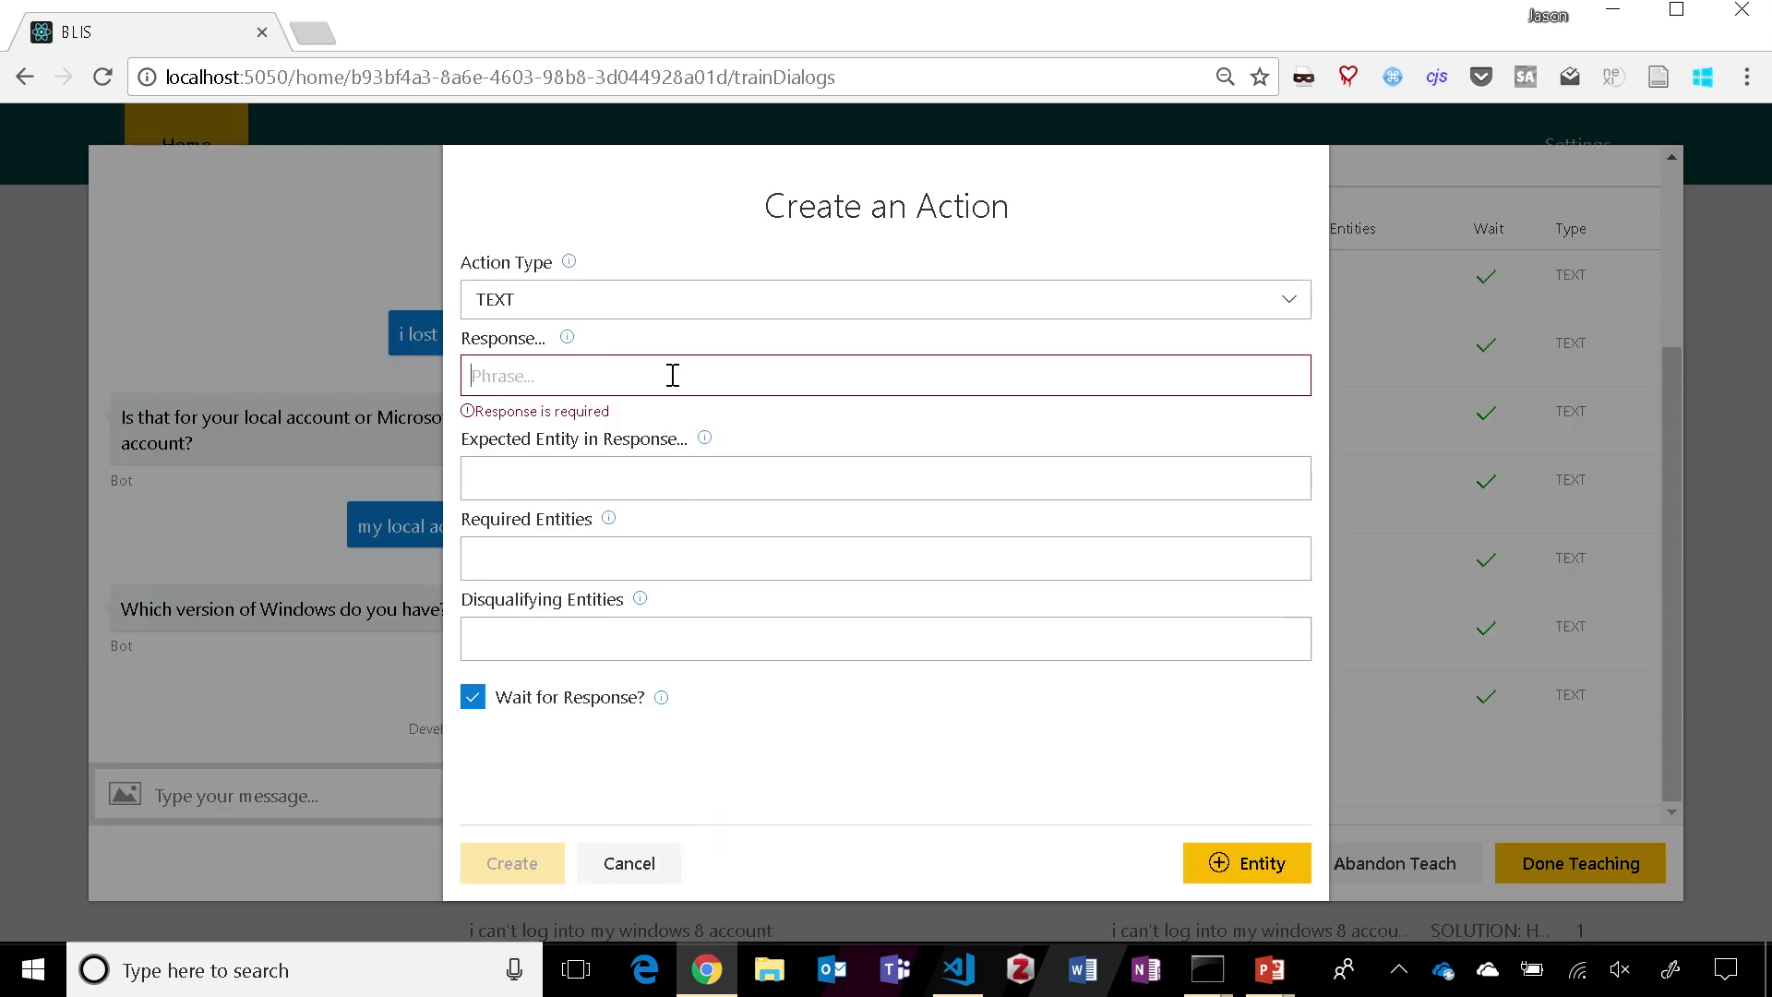
{"action": "type", "text": "SOLUTION:"}
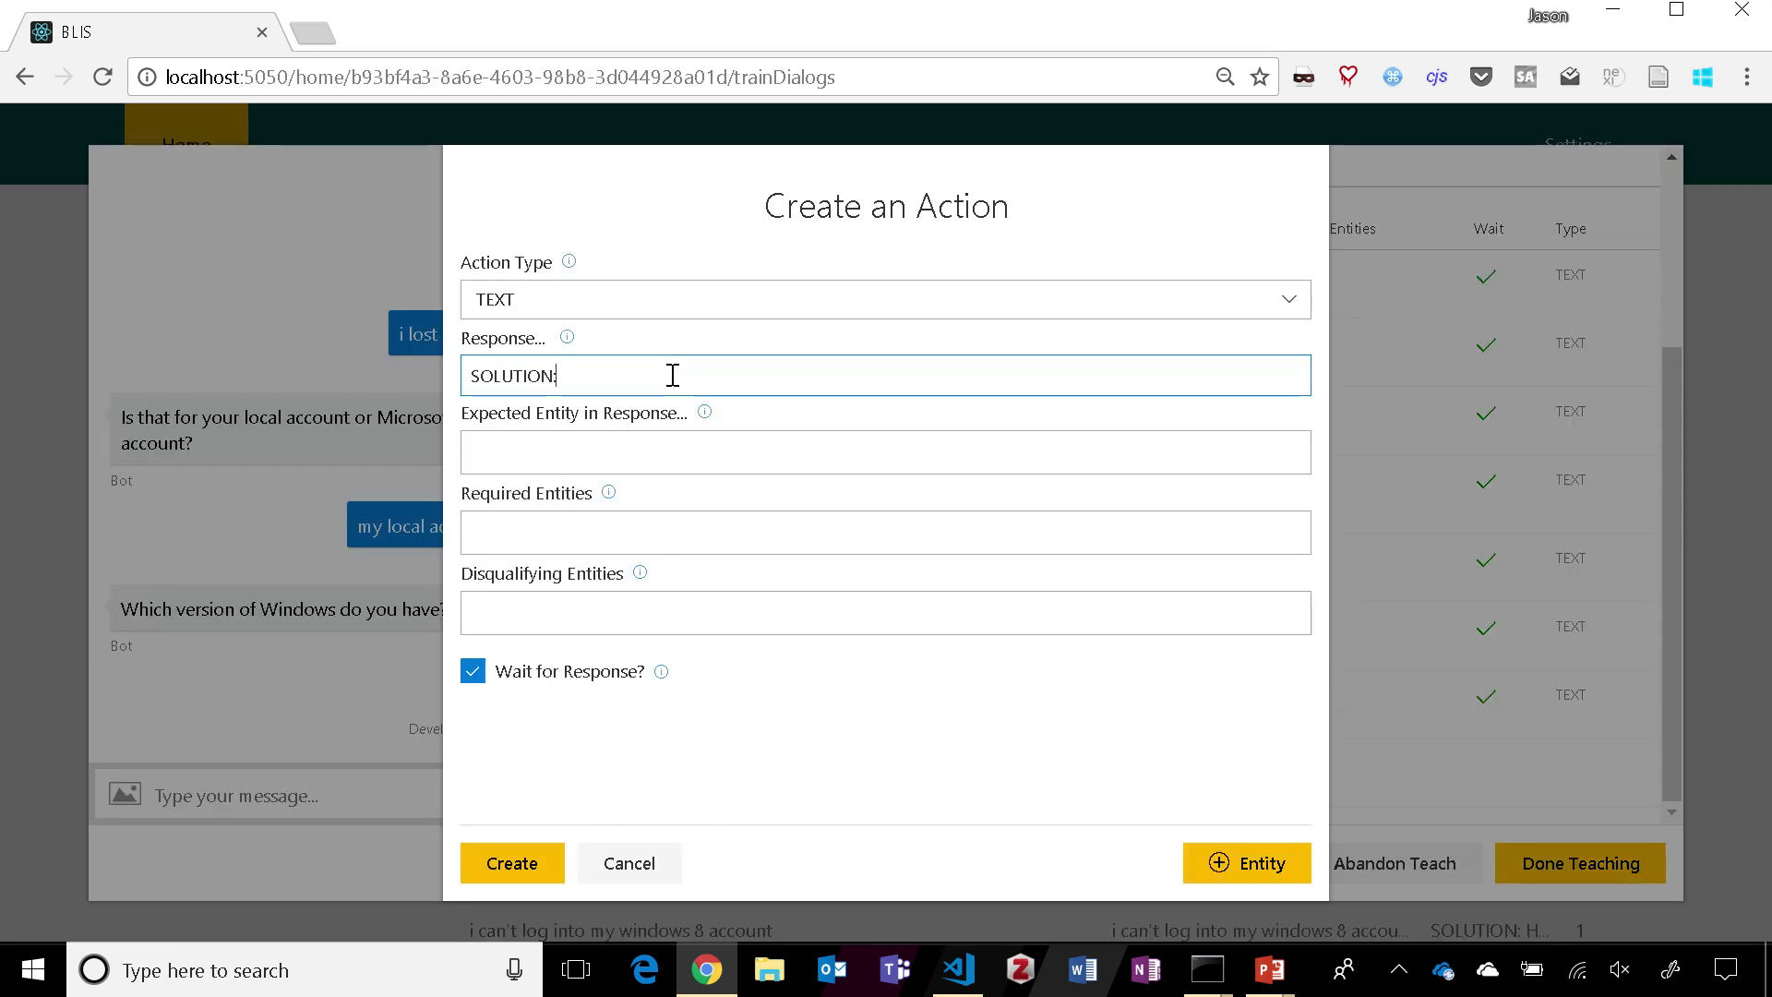
{"action": "type", "text": " How to reset password on windows xp..."}
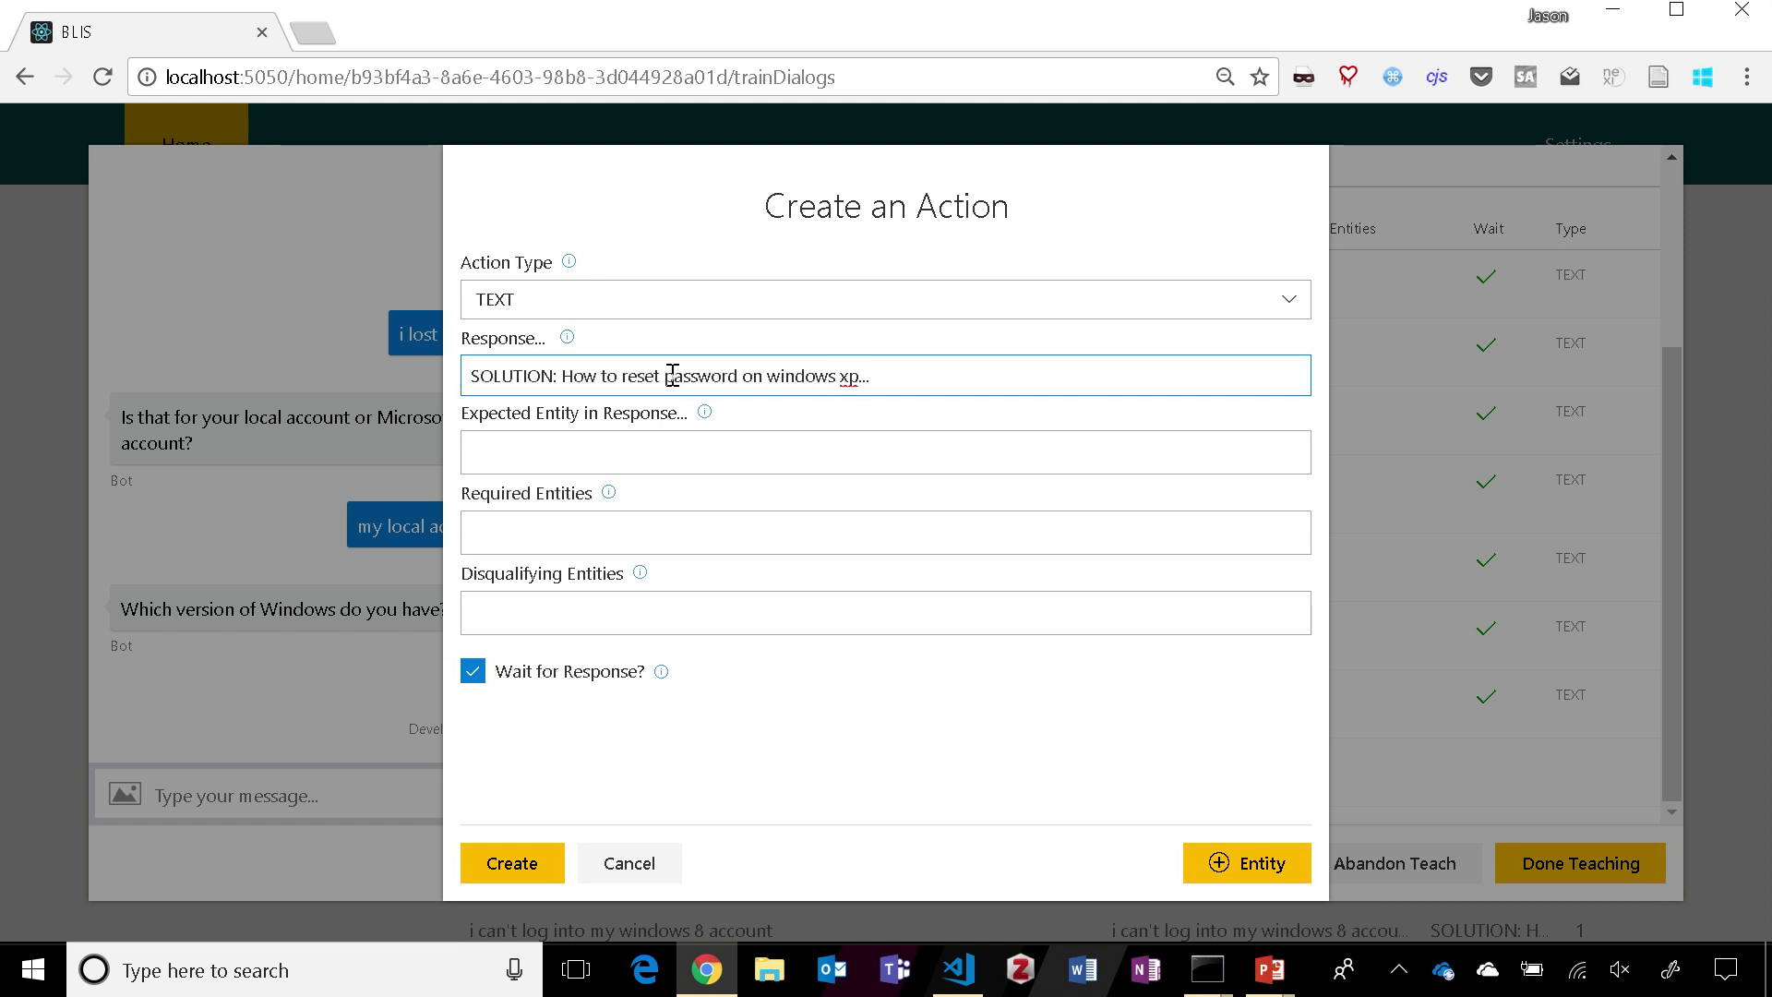
{"action": "left_click", "coordinate": [512, 865]}
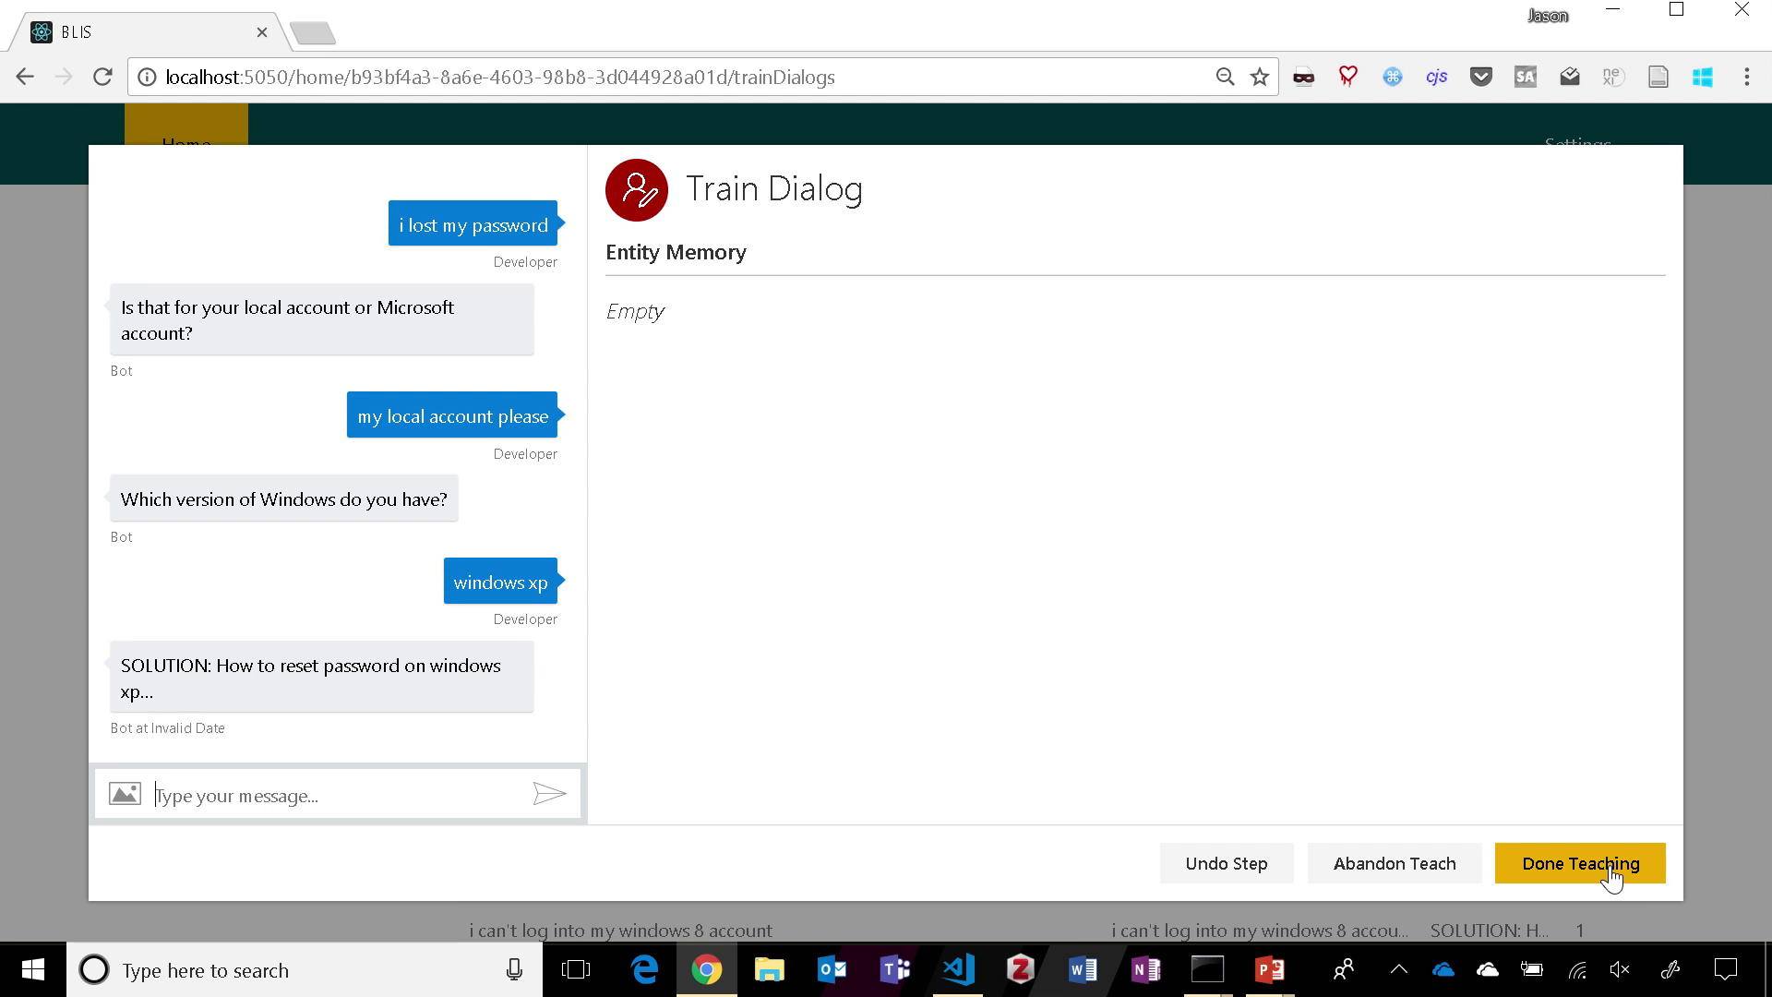
{"action": "left_click", "coordinate": [1611, 876]}
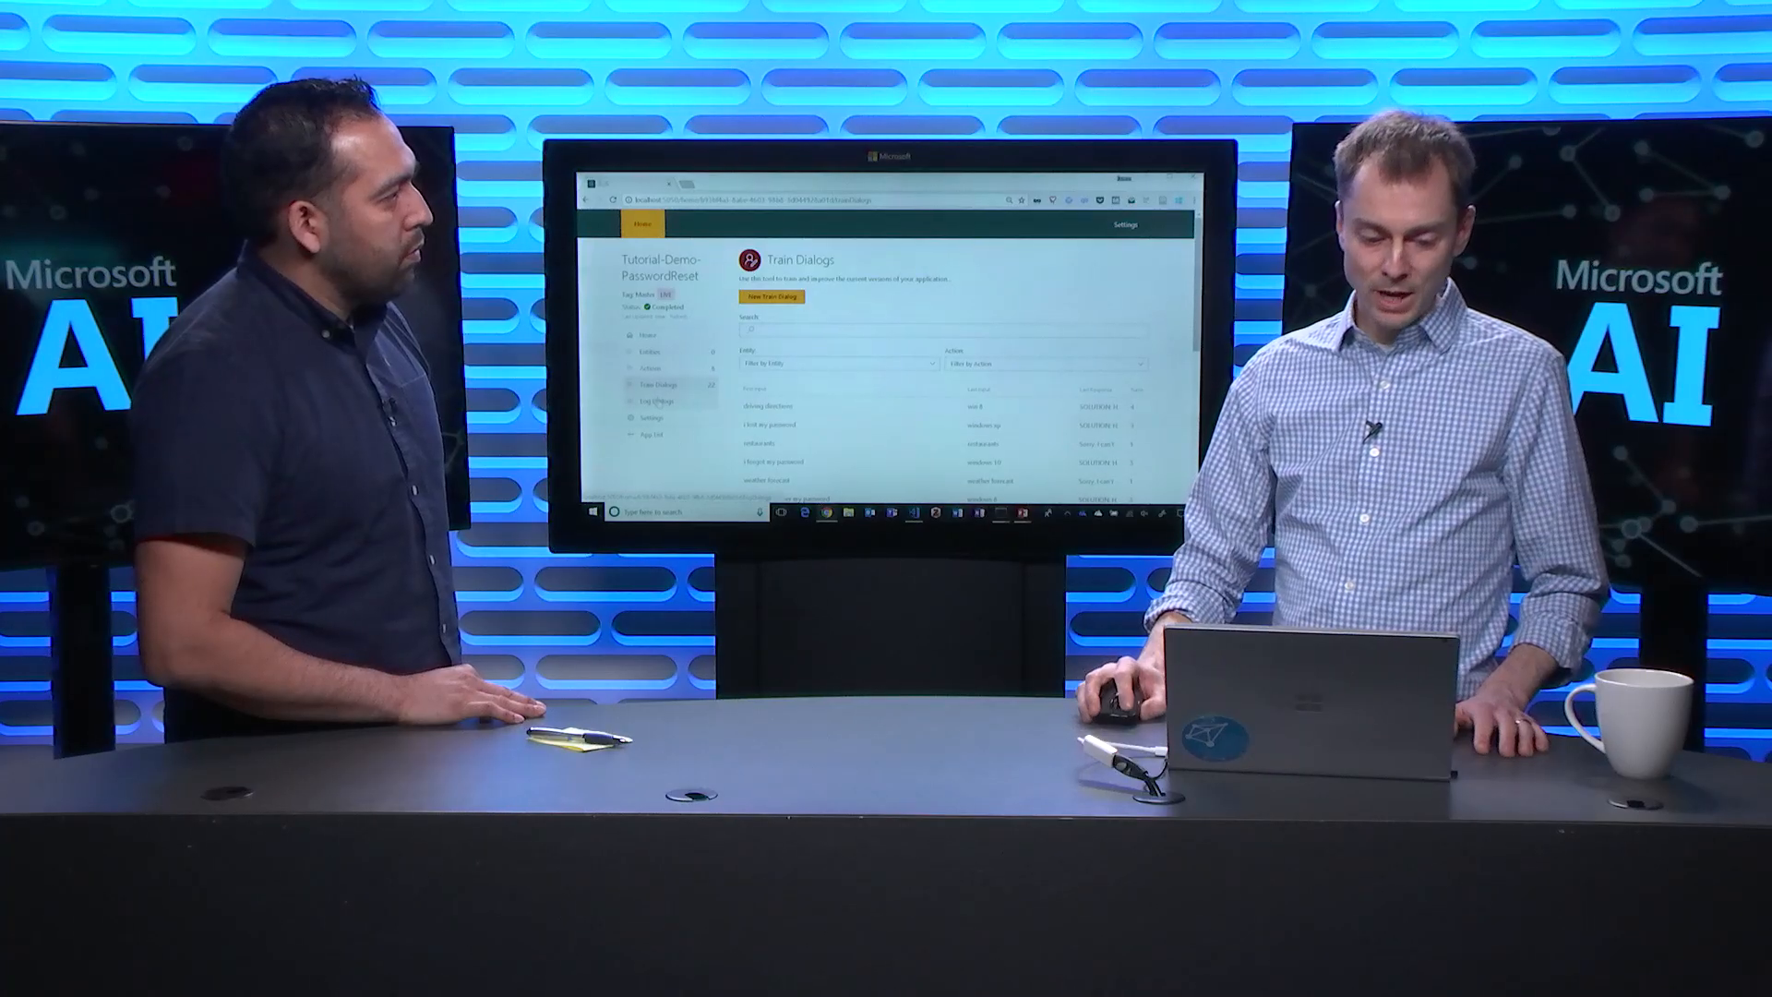
Start a new log dialog and send the message "i can't remember my password".
{"action": "left_click", "coordinate": [658, 400]}
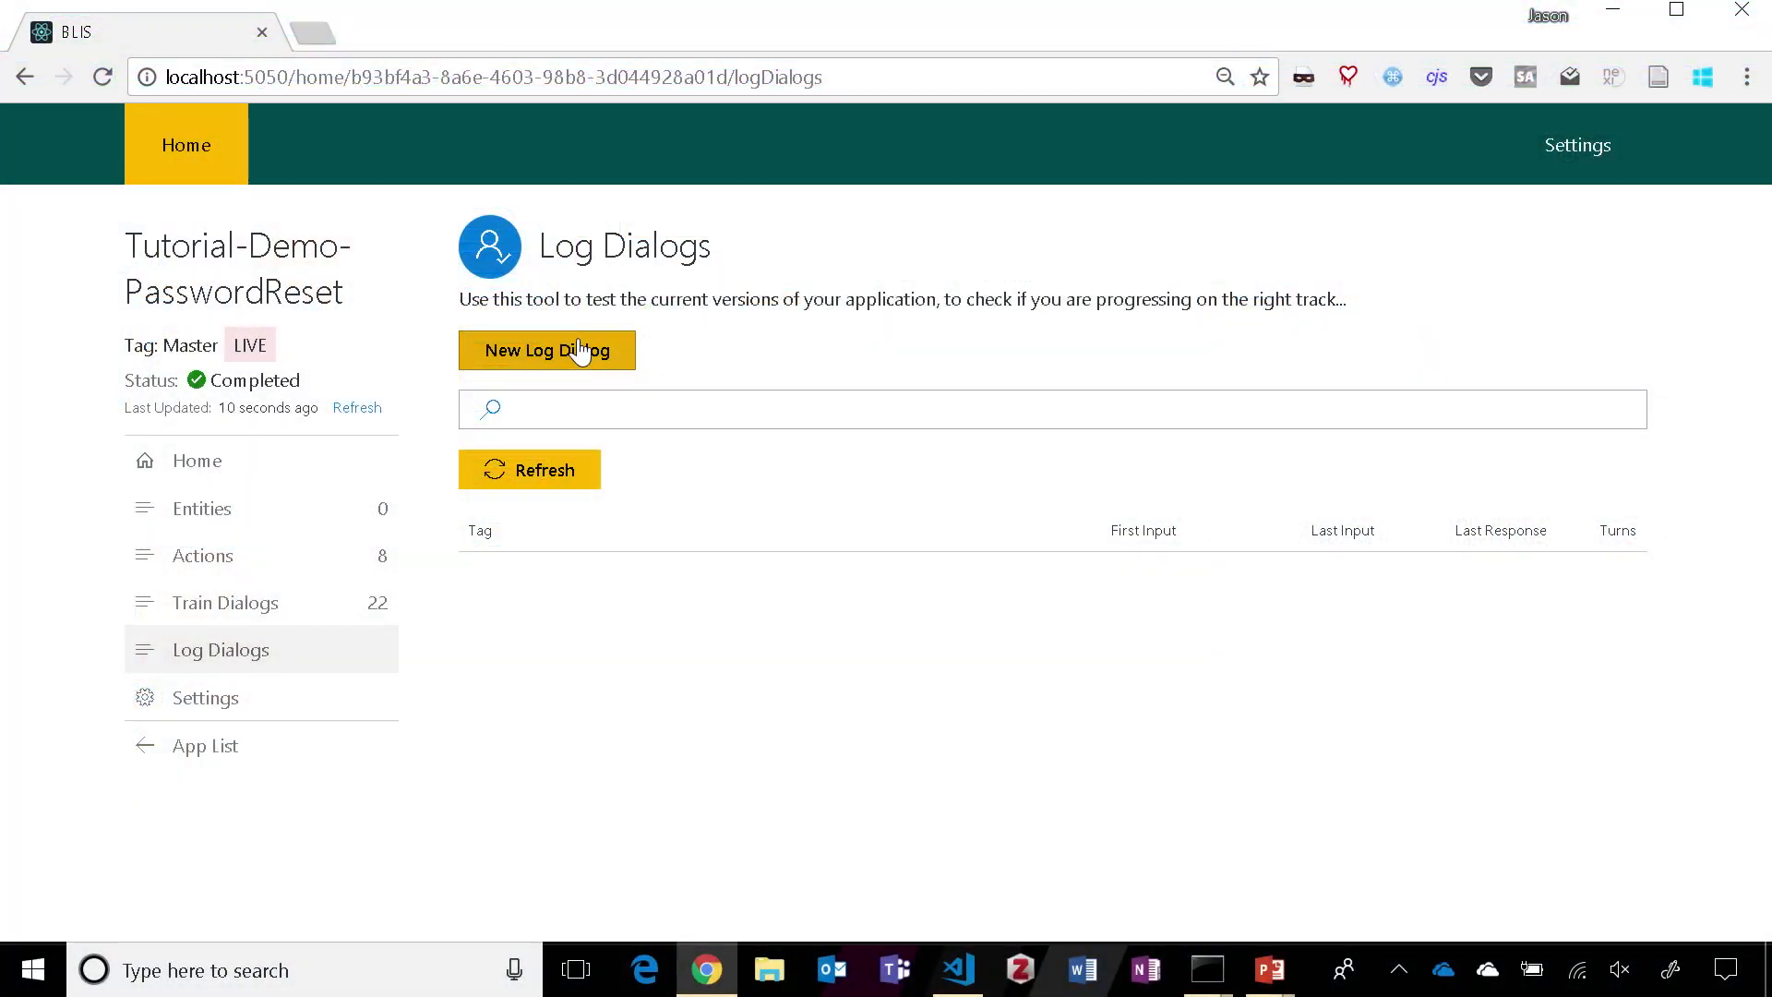
{"action": "left_click", "coordinate": [579, 351]}
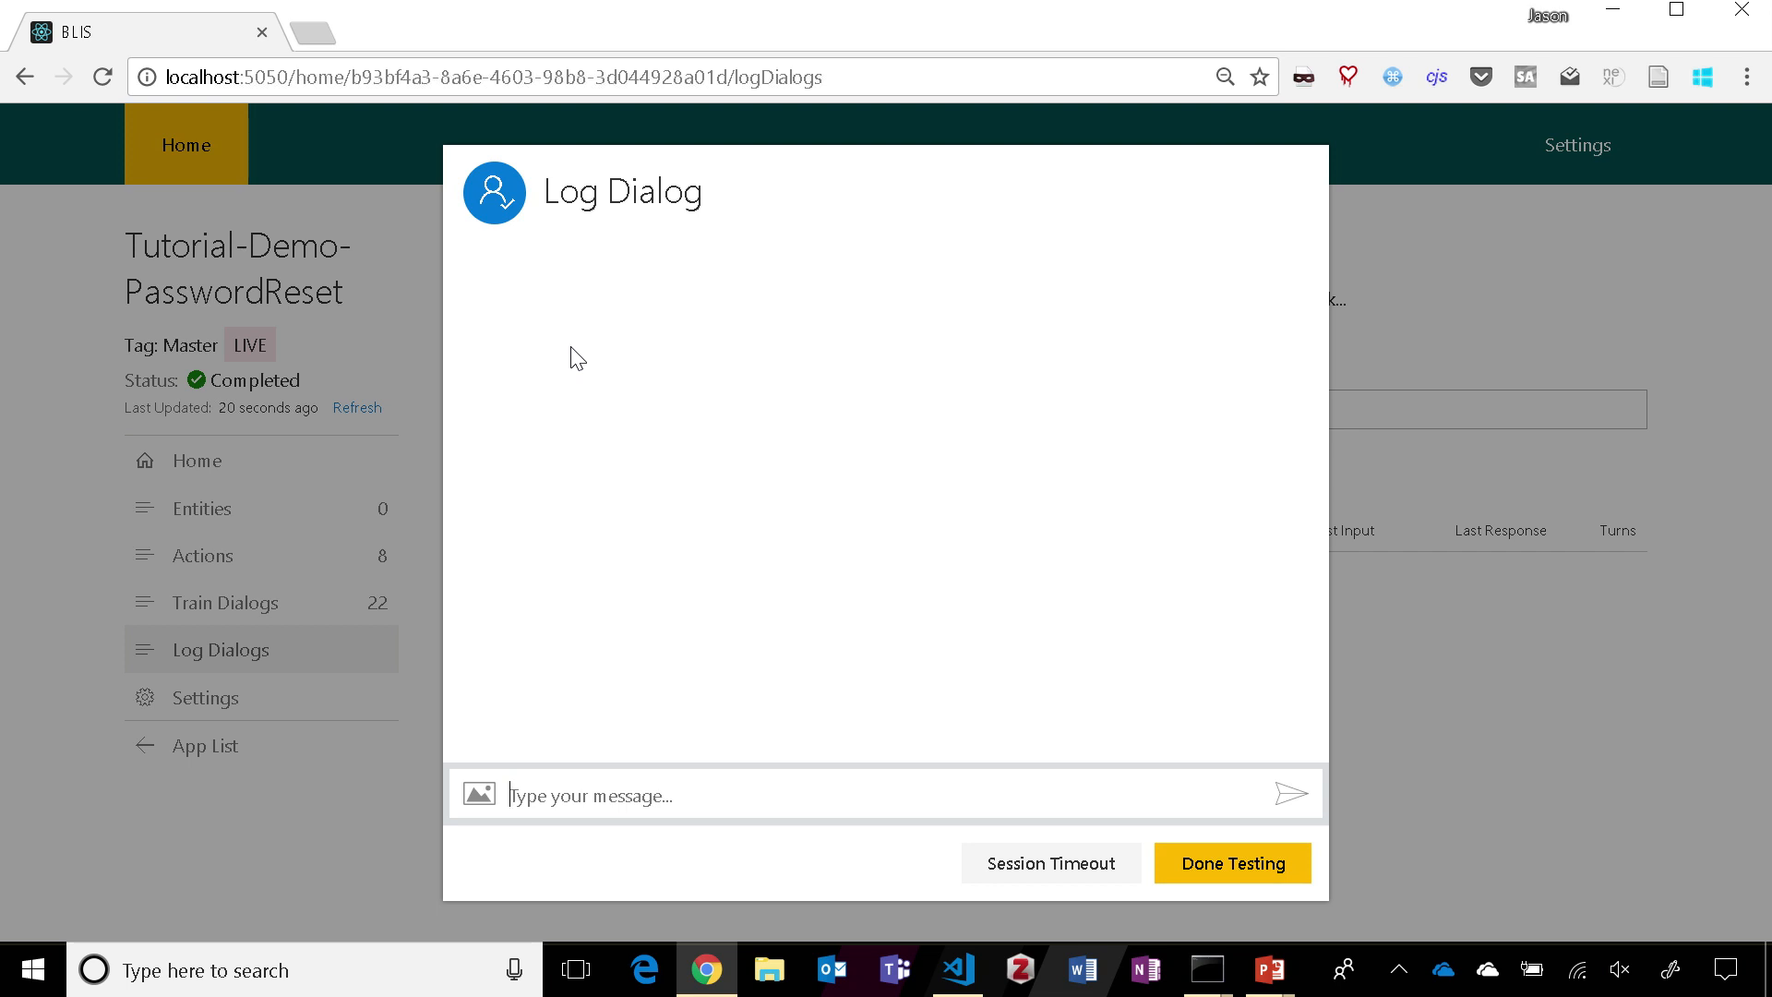
{"action": "type", "text": "i can't"}
{"action": "type", "text": "remem"}
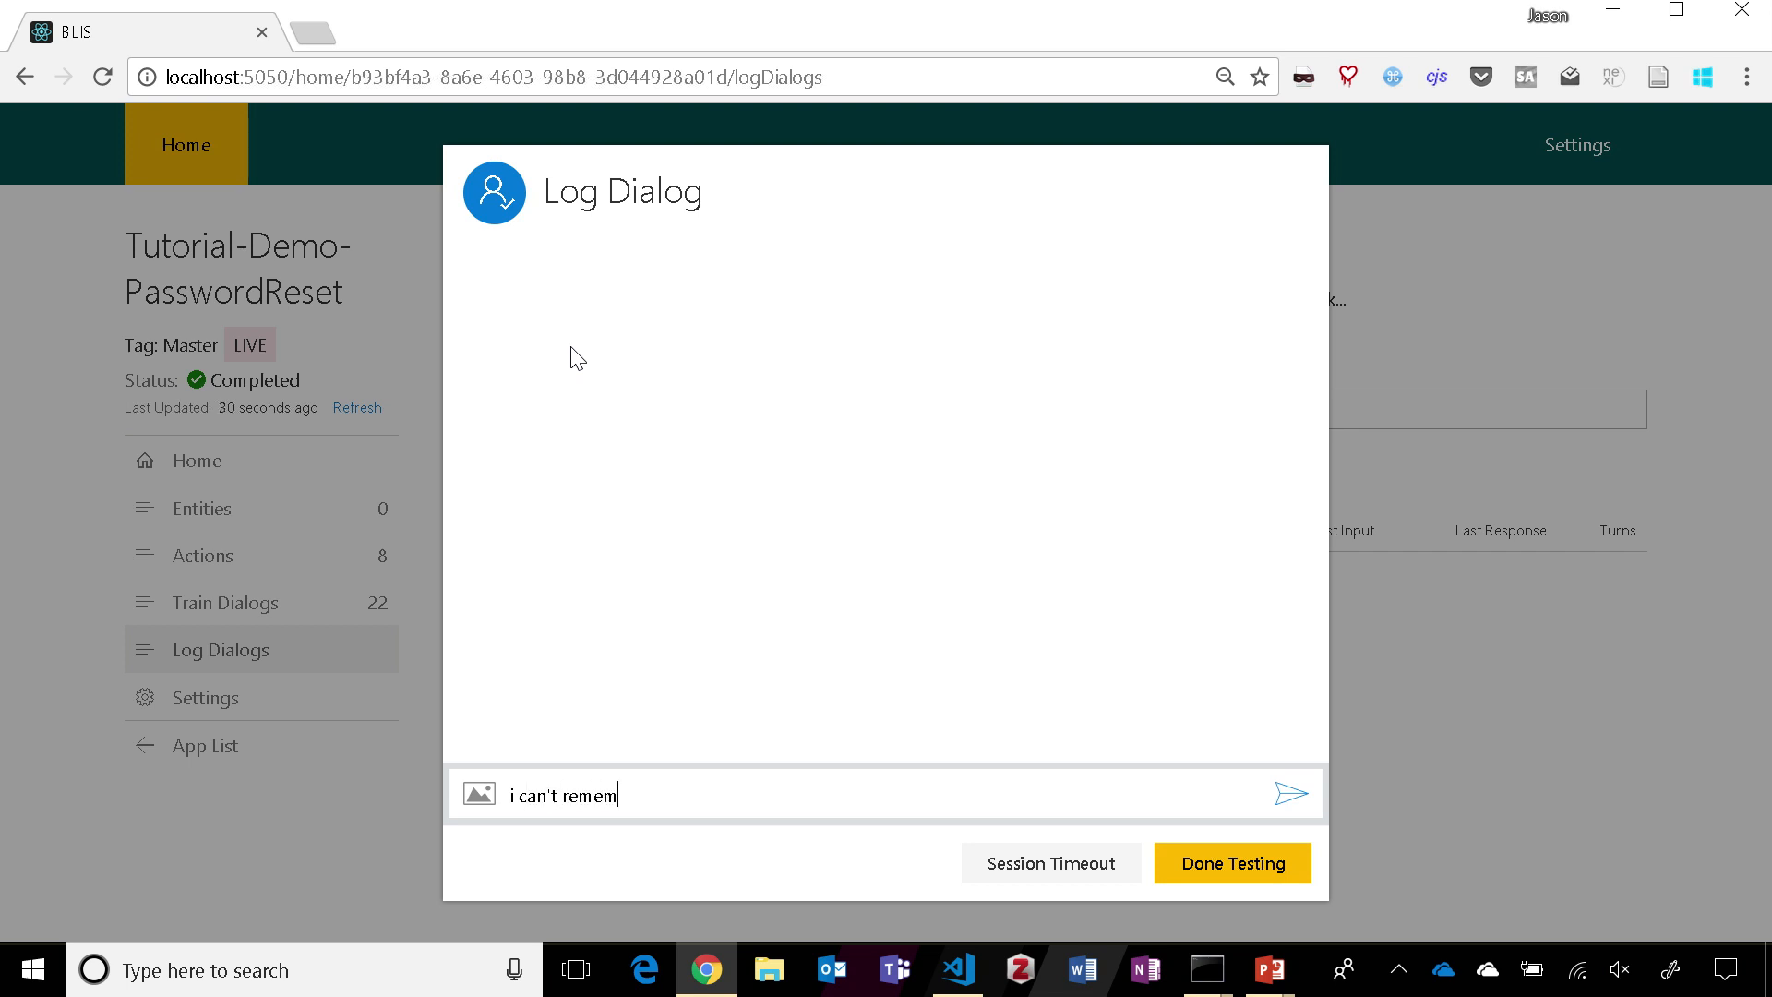
{"action": "type", "text": "ber my password"}
{"action": "key", "text": "Return"}
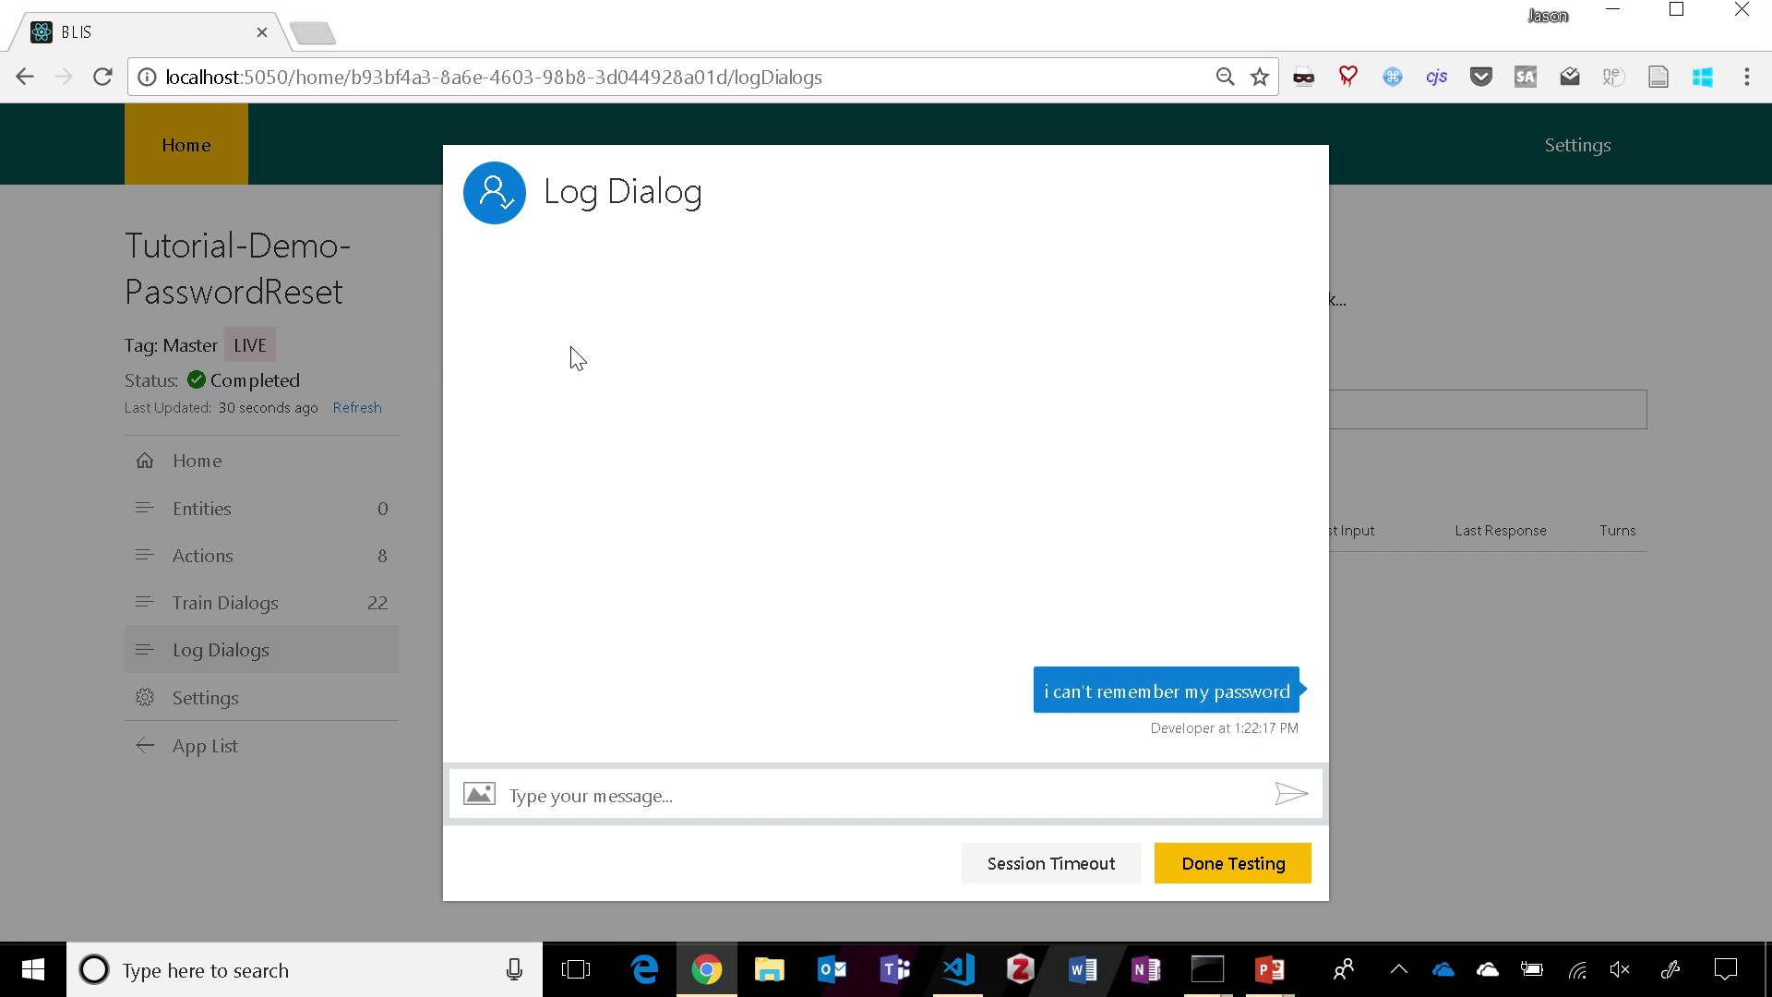
Reply "microsoft account" and "thanks" in the log dialog, then finish the test.
{"action": "type", "text": "micros"}
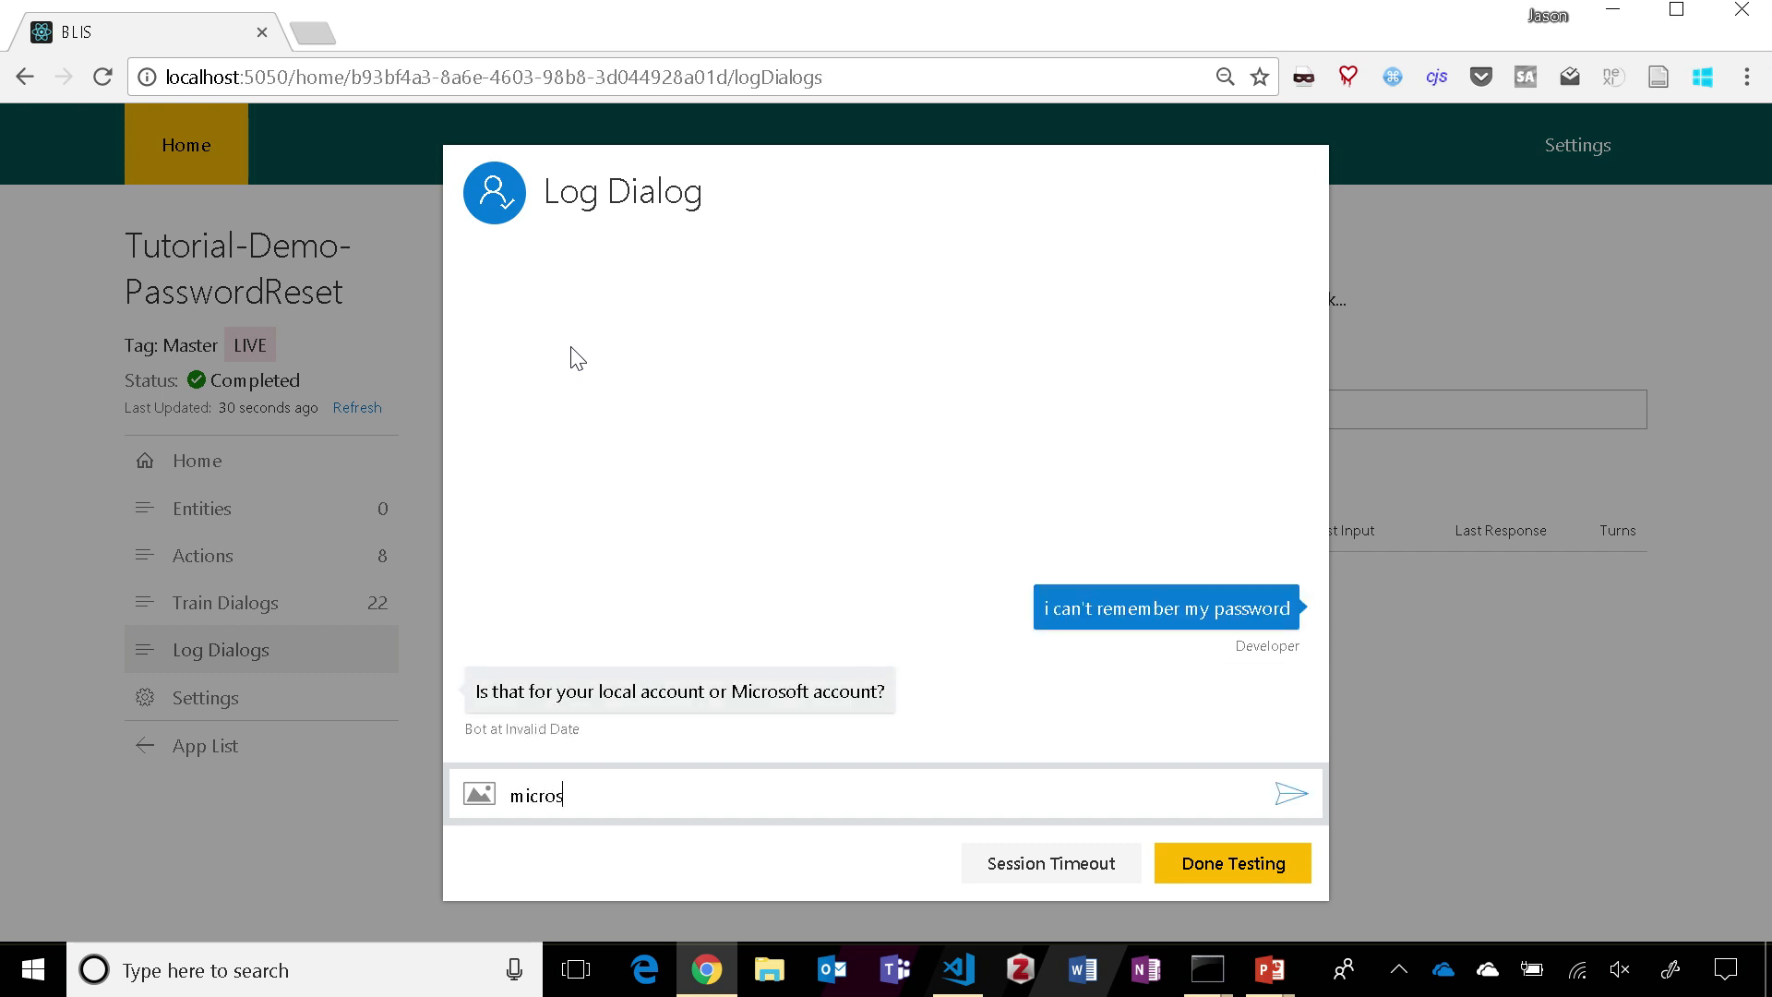
{"action": "type", "text": "oft account"}
{"action": "key", "text": "Return"}
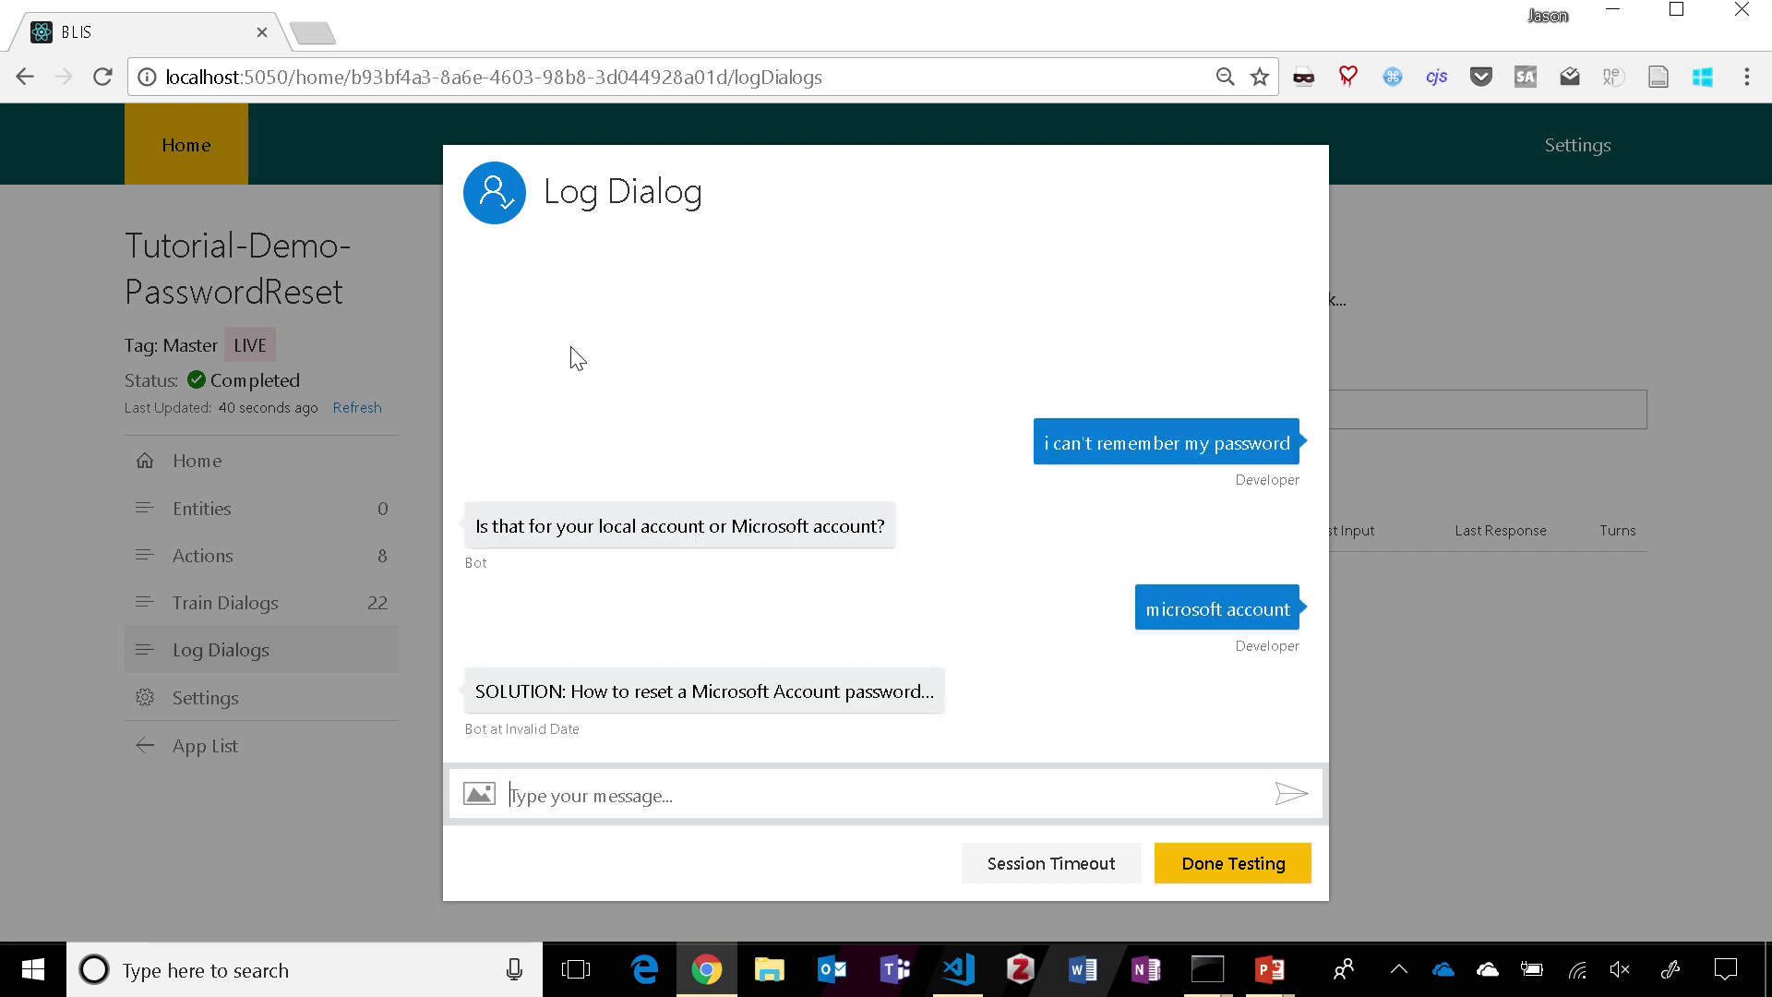
{"action": "type", "text": "thanks"}
{"action": "key", "text": "Return"}
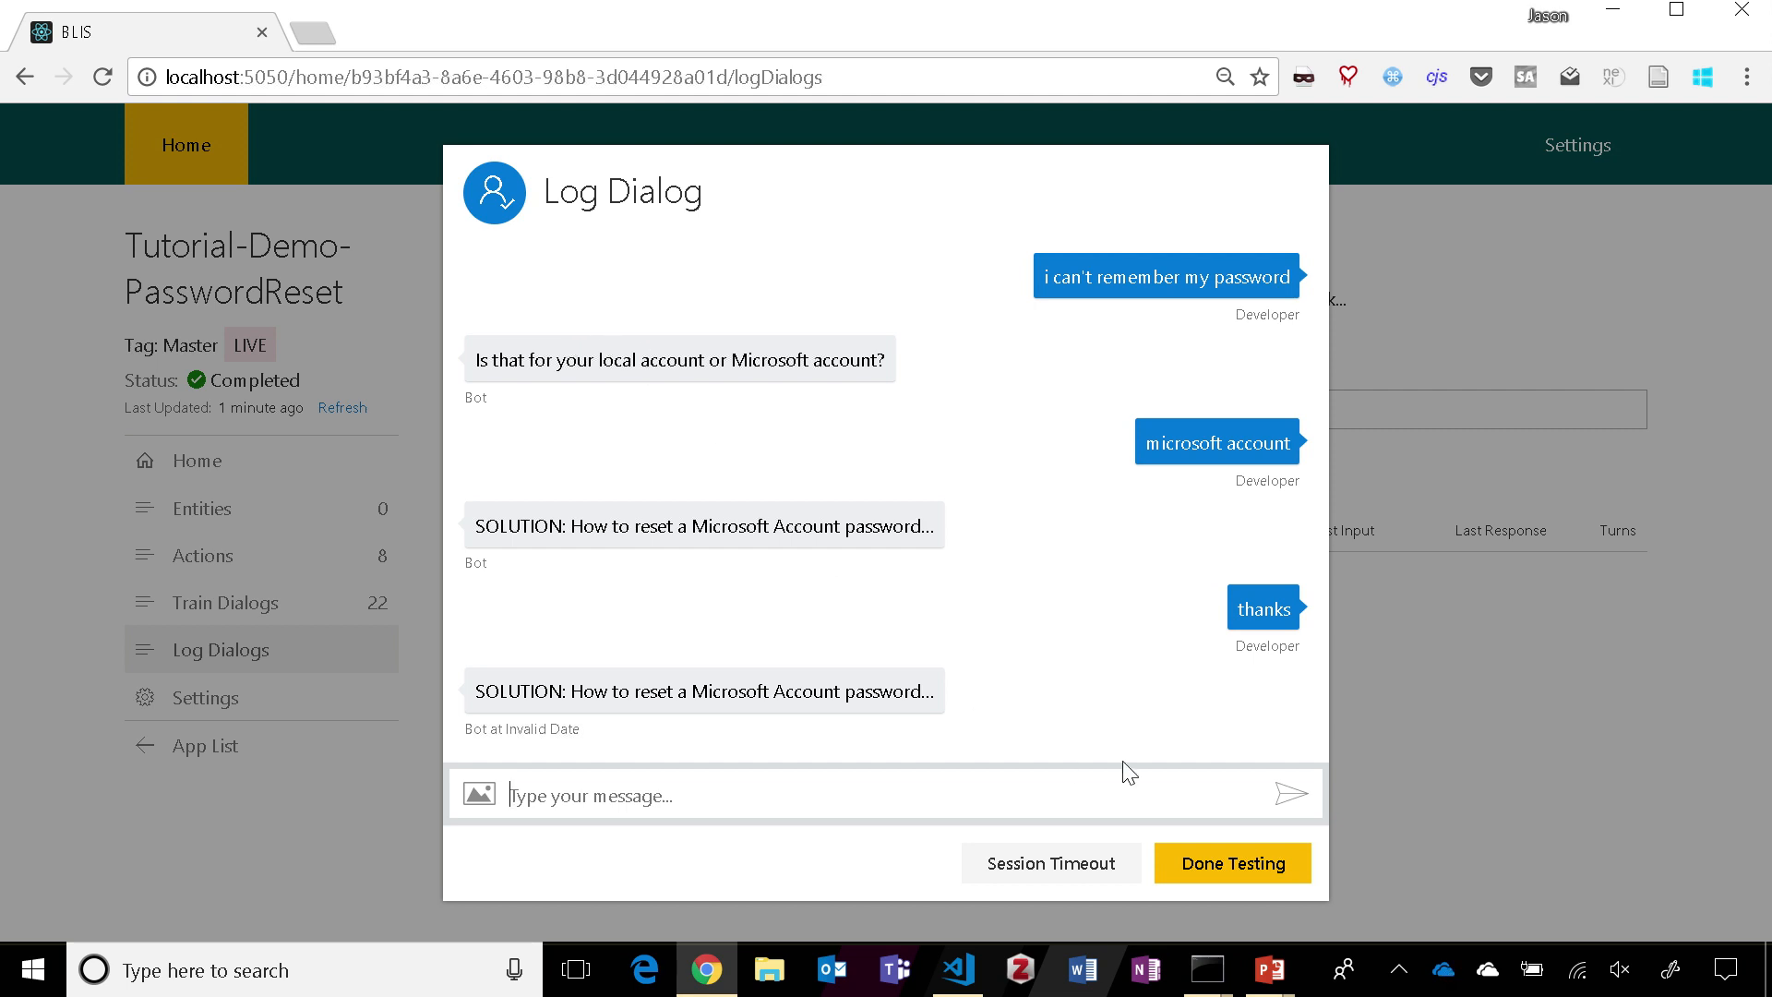
{"action": "left_click", "coordinate": [1241, 871]}
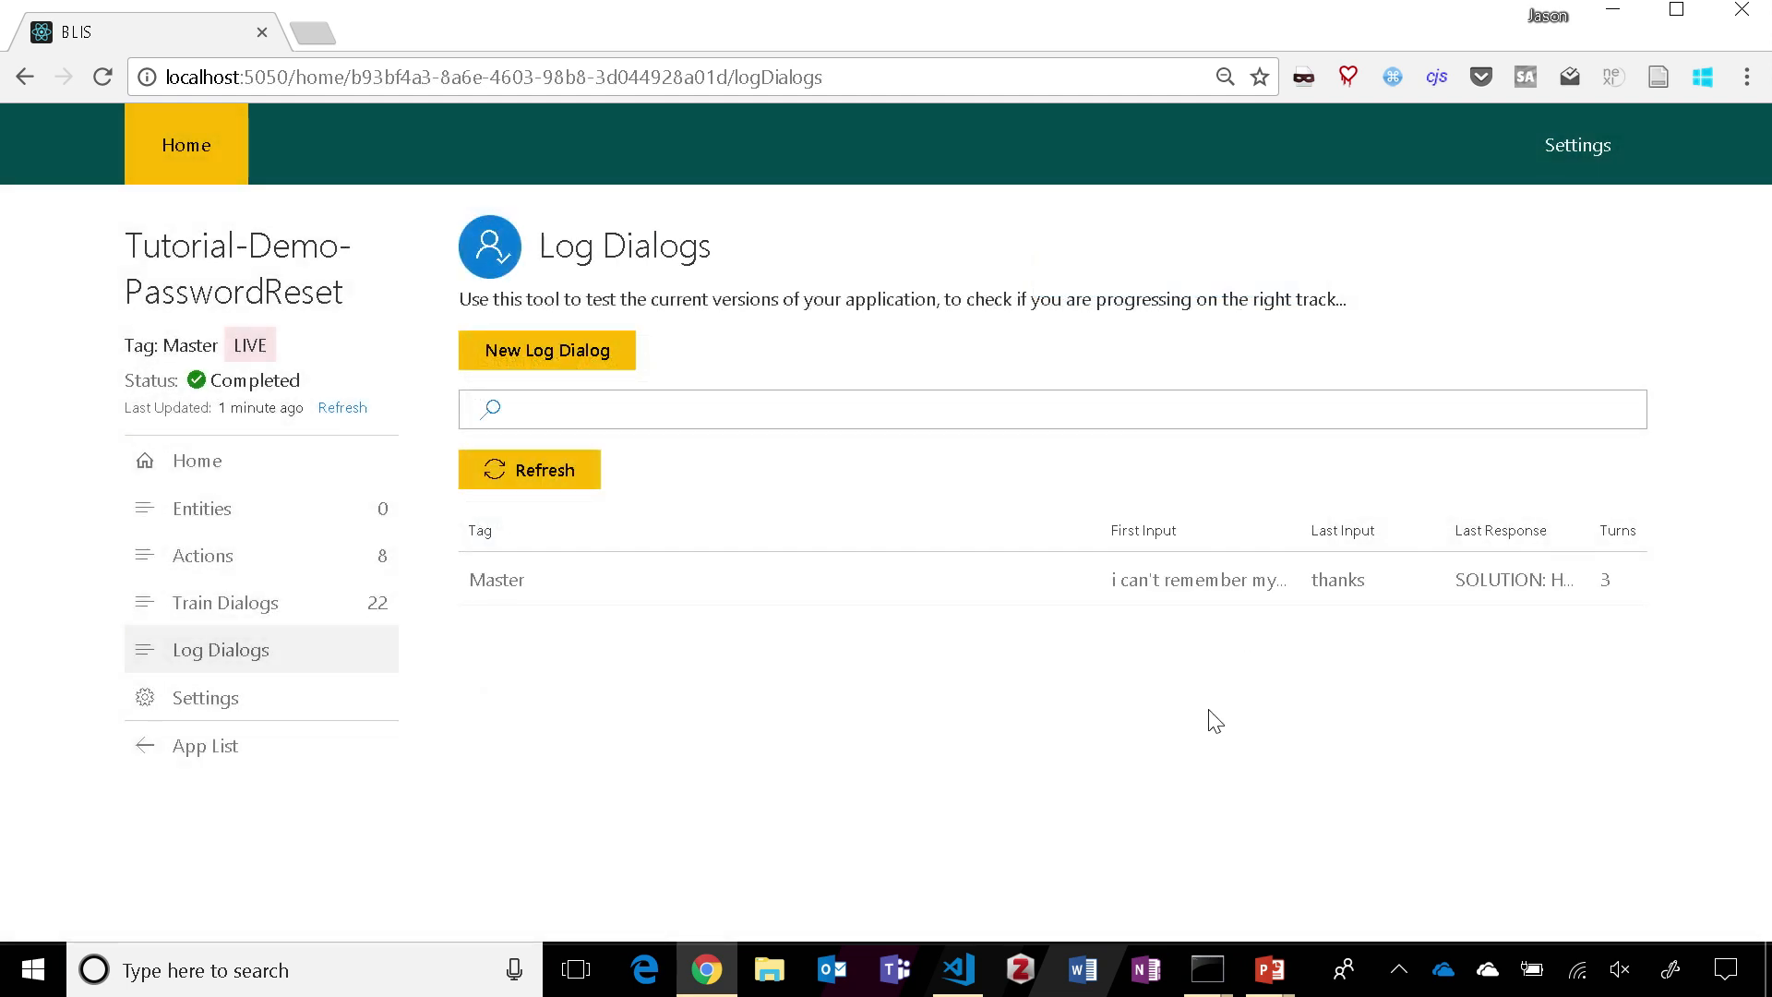
Open the logged dialog and create a text action "You're welcome" for the bot response after "thanks".
{"action": "left_click", "coordinate": [766, 580]}
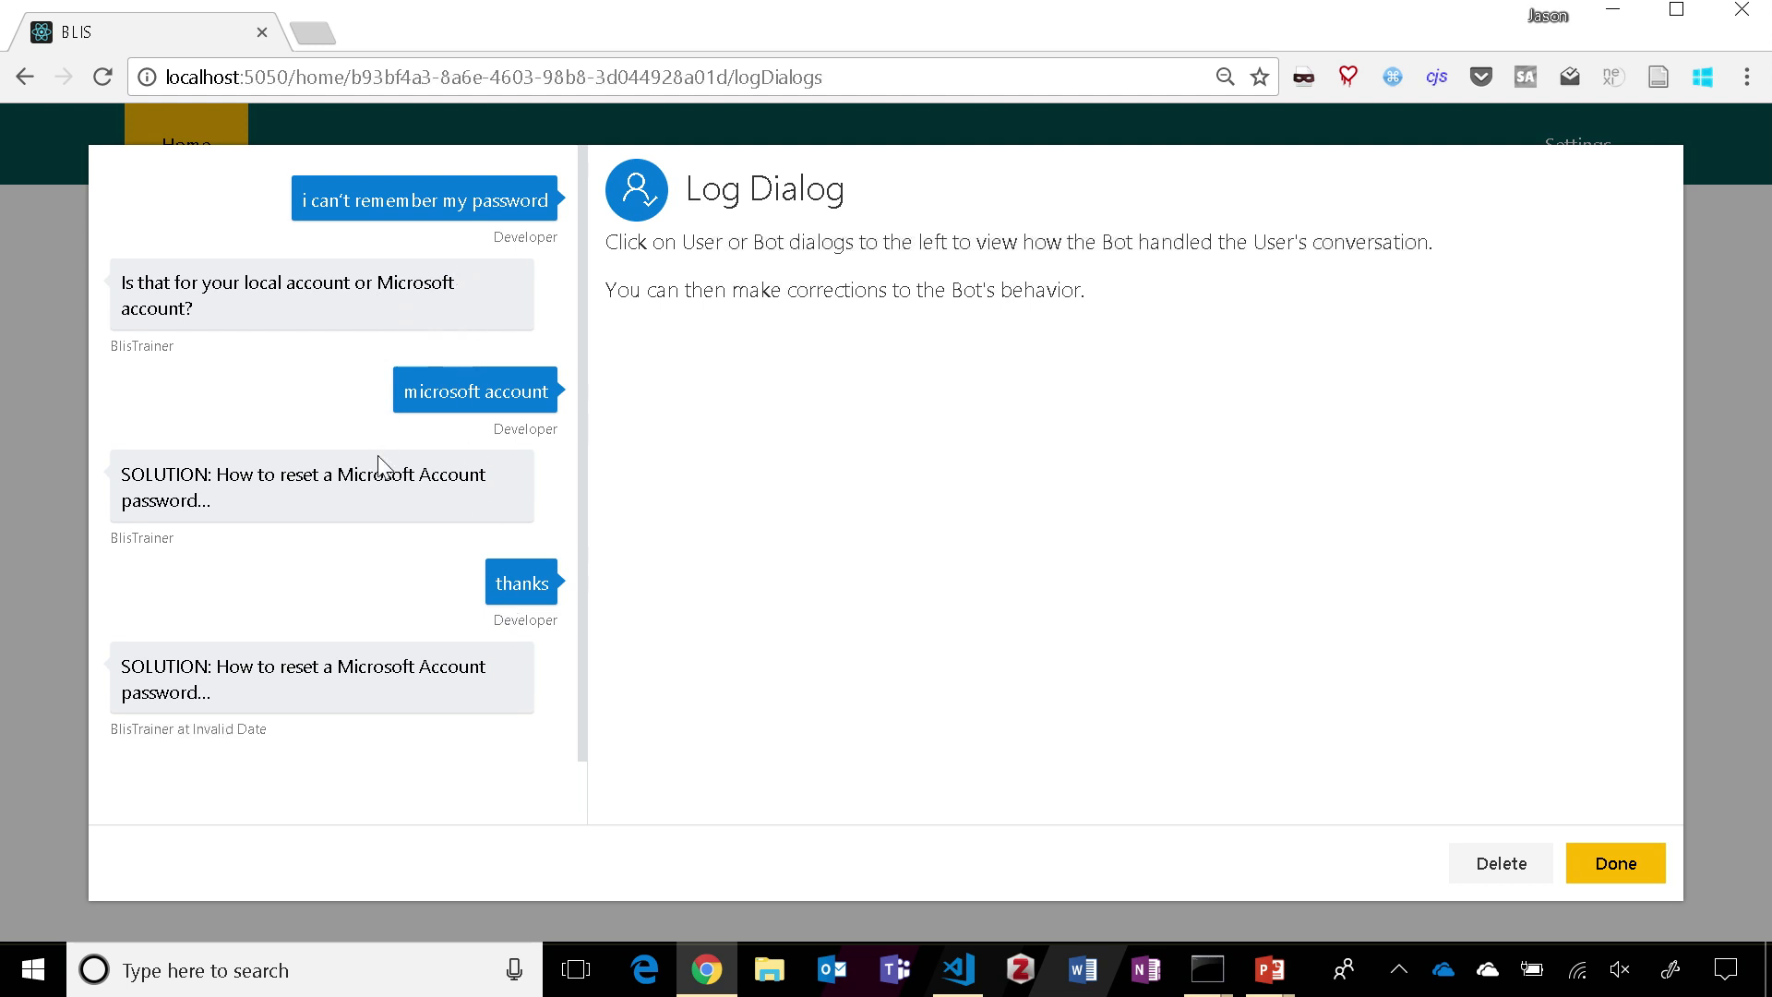
{"action": "left_click", "coordinate": [384, 688]}
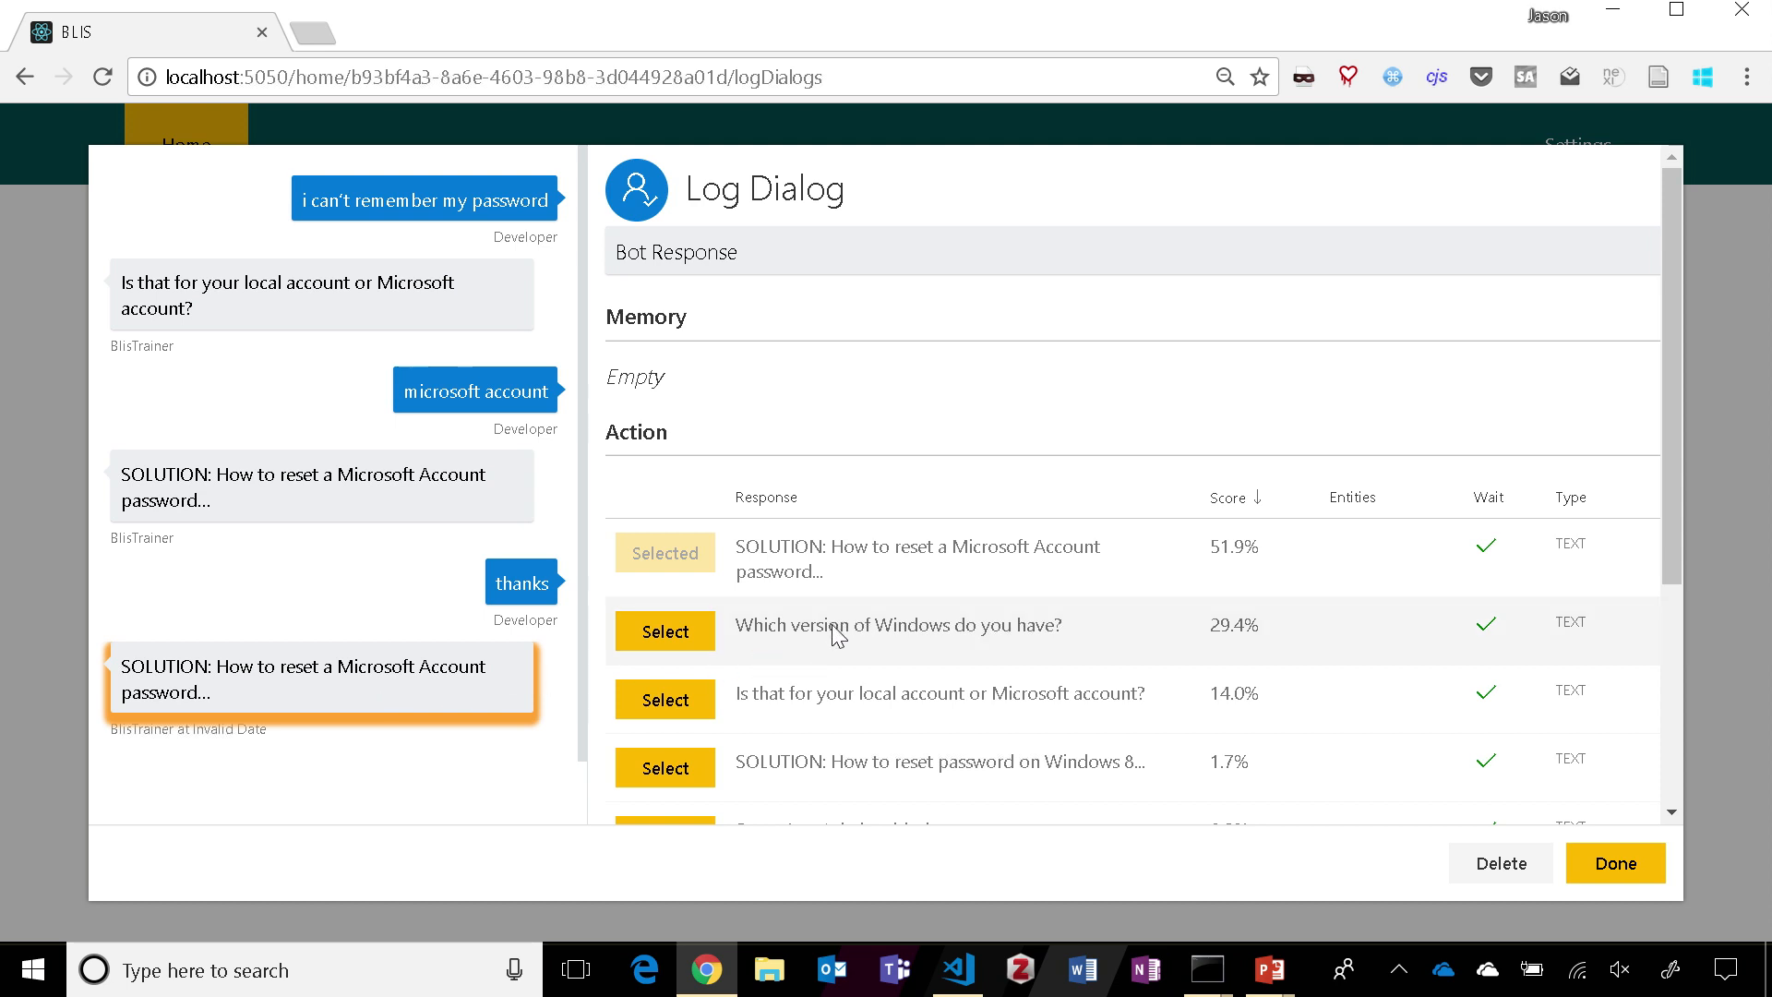
{"action": "scroll", "coordinate": [836, 637], "scroll_direction": "down", "scroll_amount": 2}
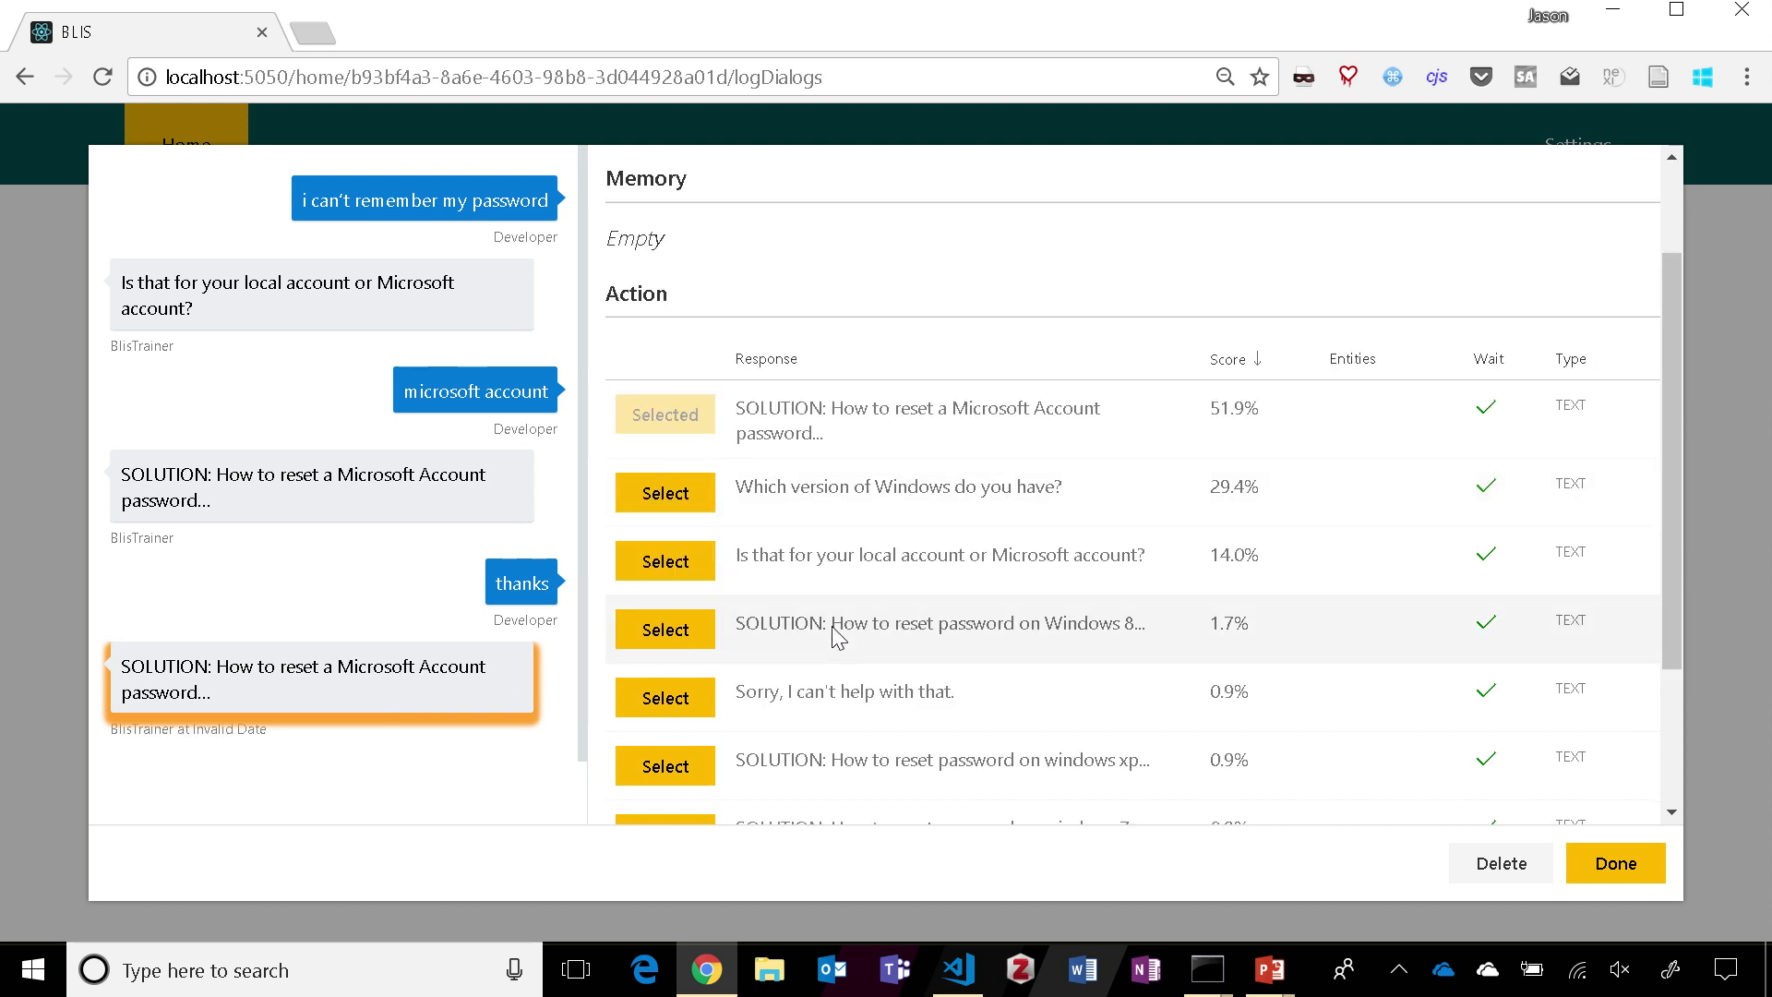
{"action": "scroll", "coordinate": [837, 637], "scroll_direction": "down", "scroll_amount": 2}
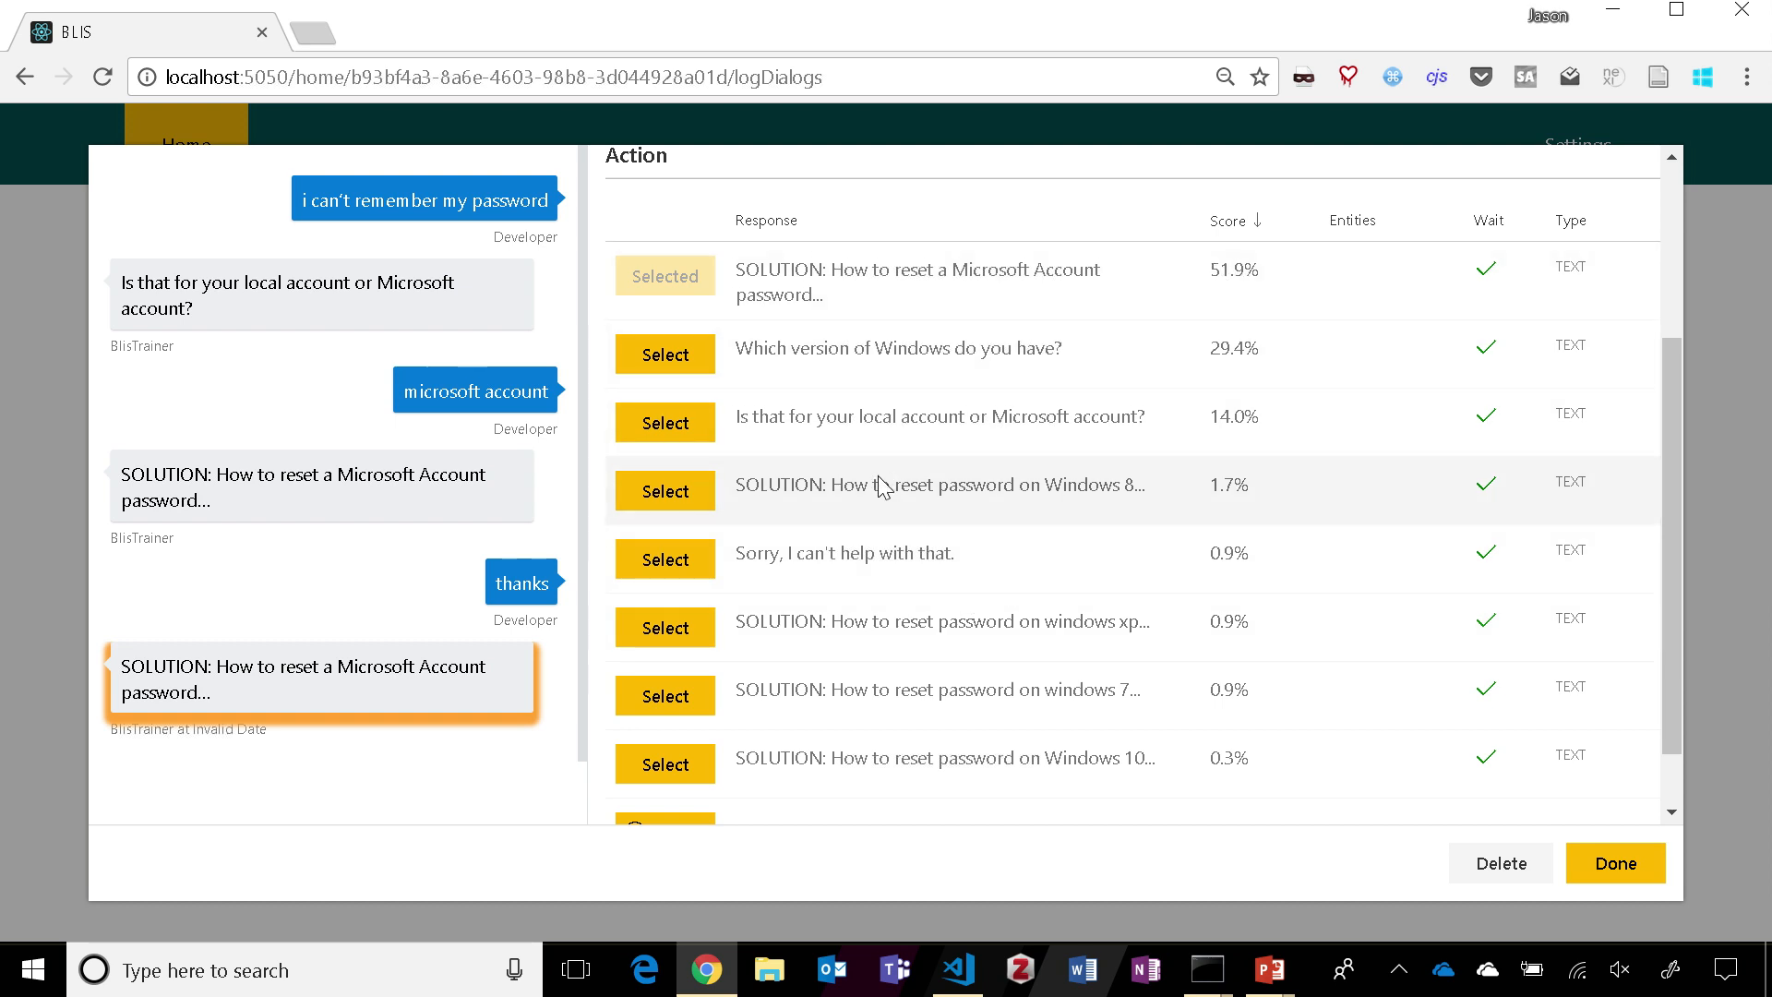
{"action": "scroll", "coordinate": [877, 489], "scroll_direction": "down", "scroll_amount": 1}
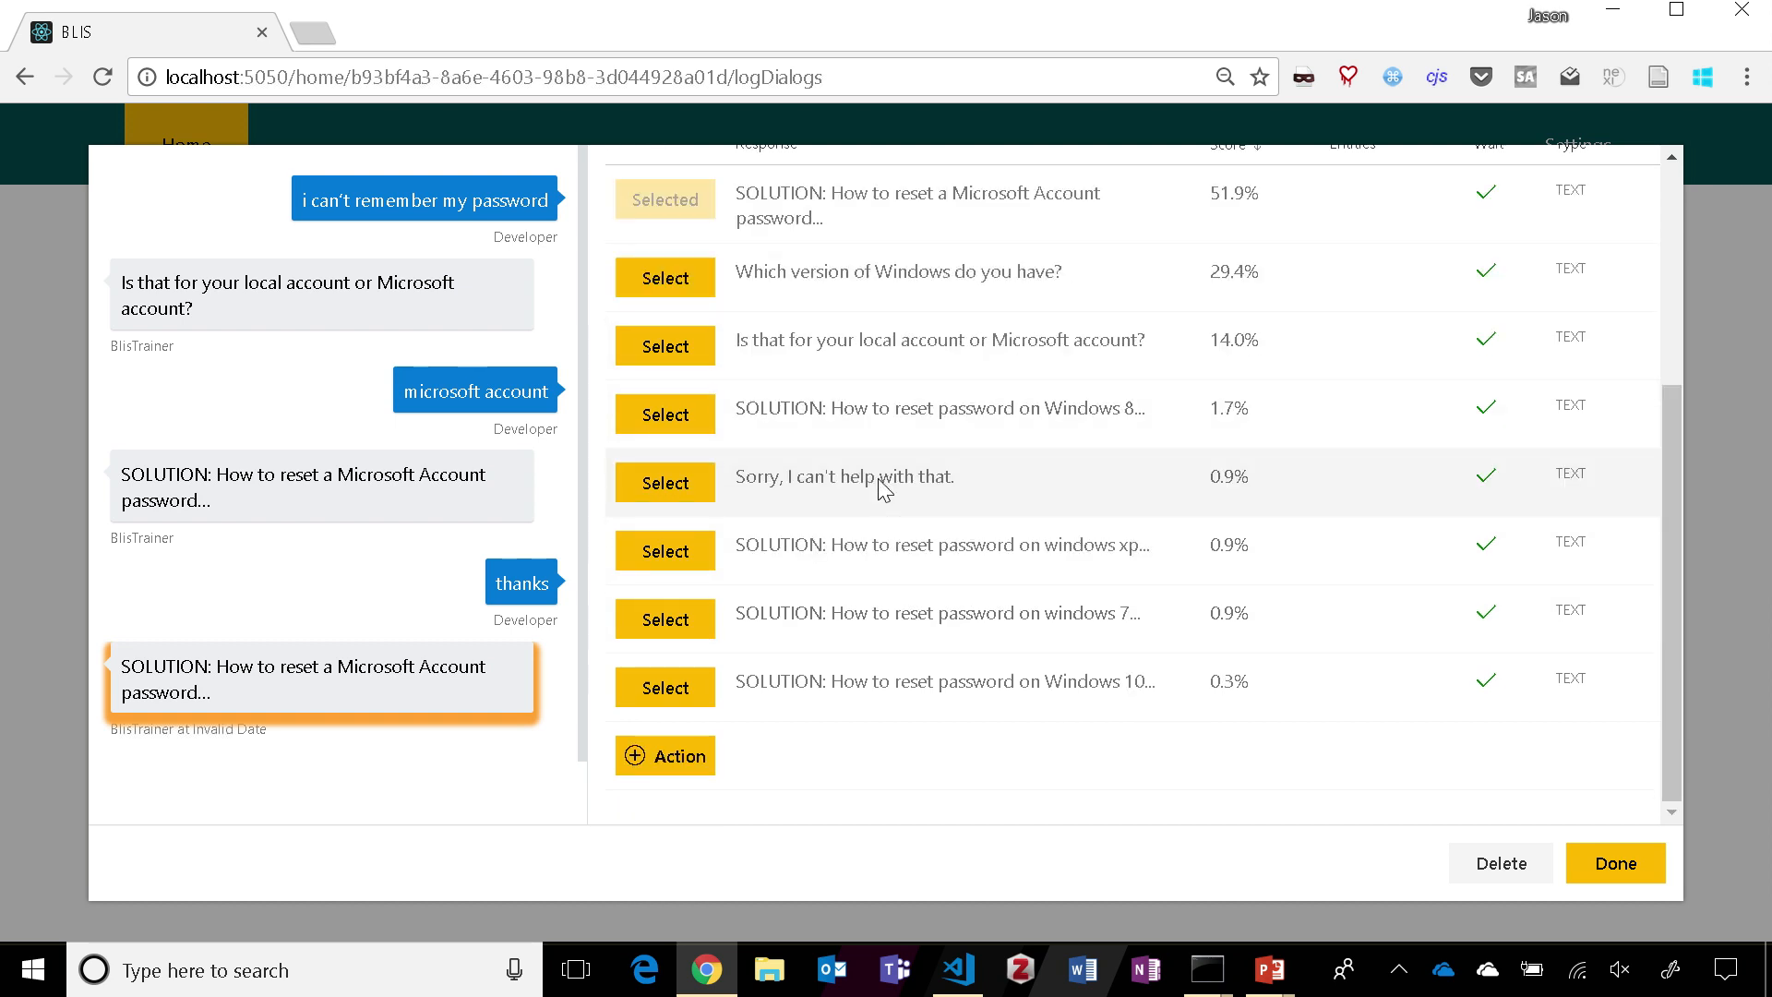
{"action": "left_click", "coordinate": [676, 774]}
{"action": "left_click", "coordinate": [611, 375]}
{"action": "type", "text": "You're welcome"}
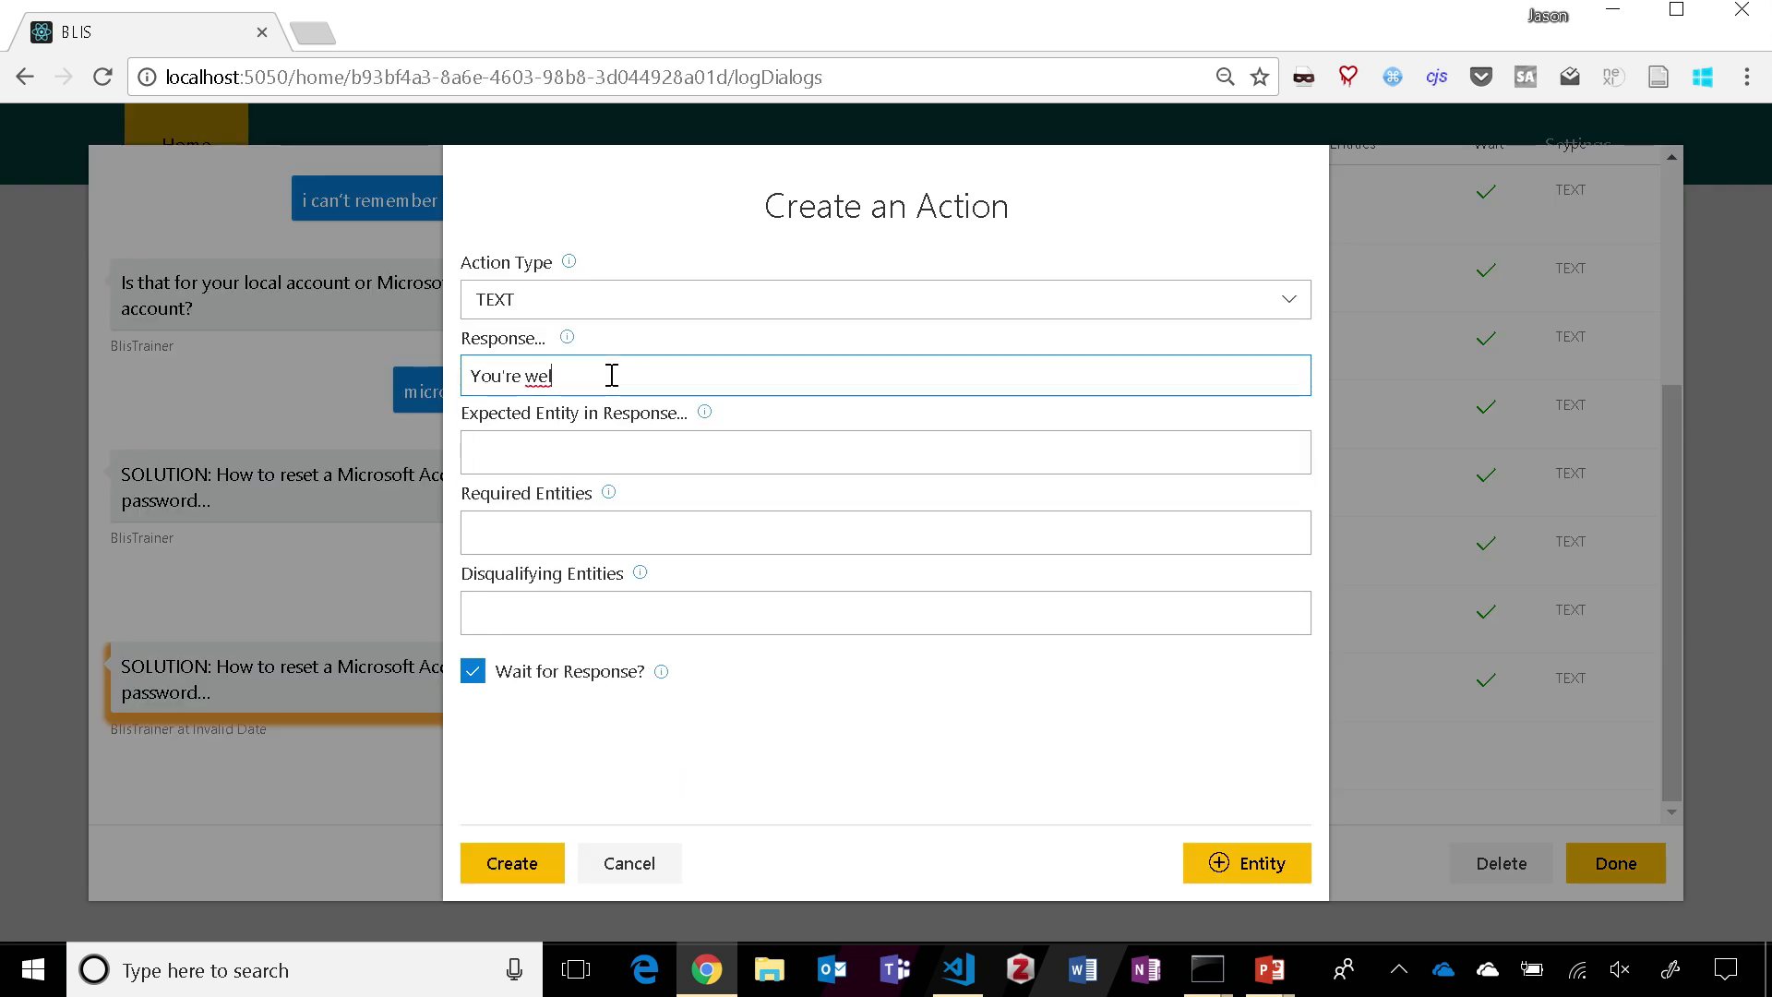
{"action": "left_click", "coordinate": [513, 866]}
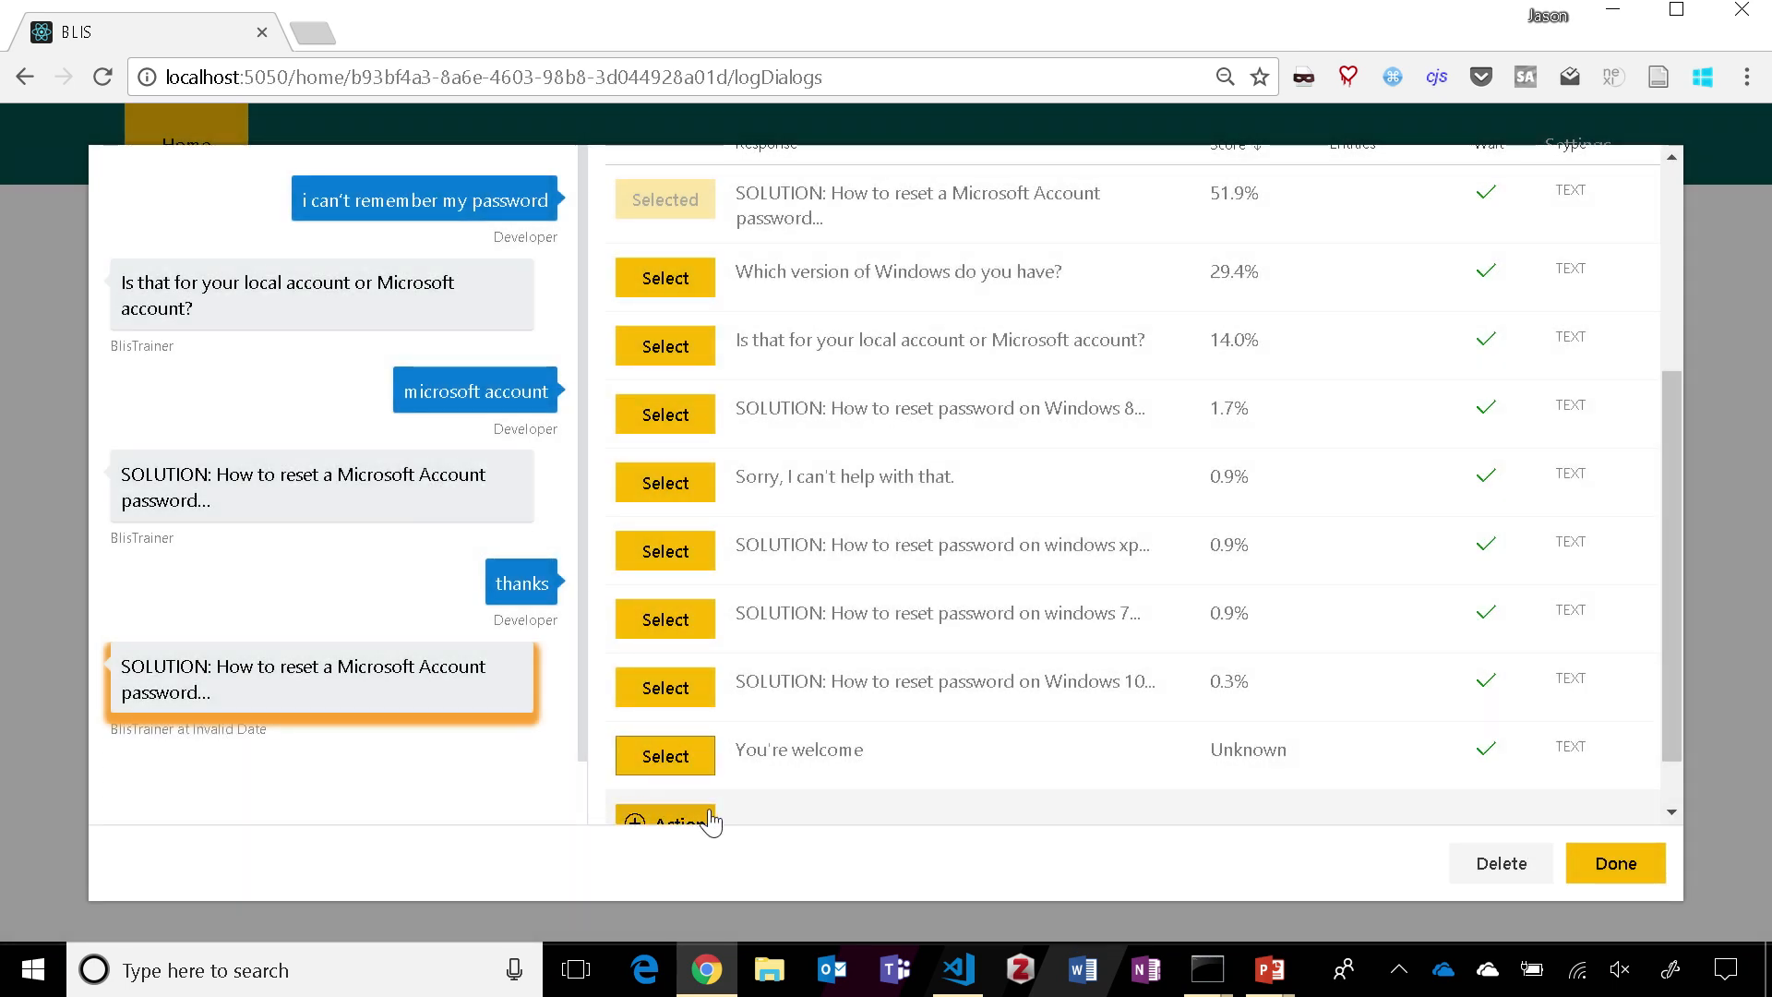
Select "You're welcome" as the corrected response, convert the log dialog into a train dialog and finish teaching.
{"action": "left_click", "coordinate": [682, 759]}
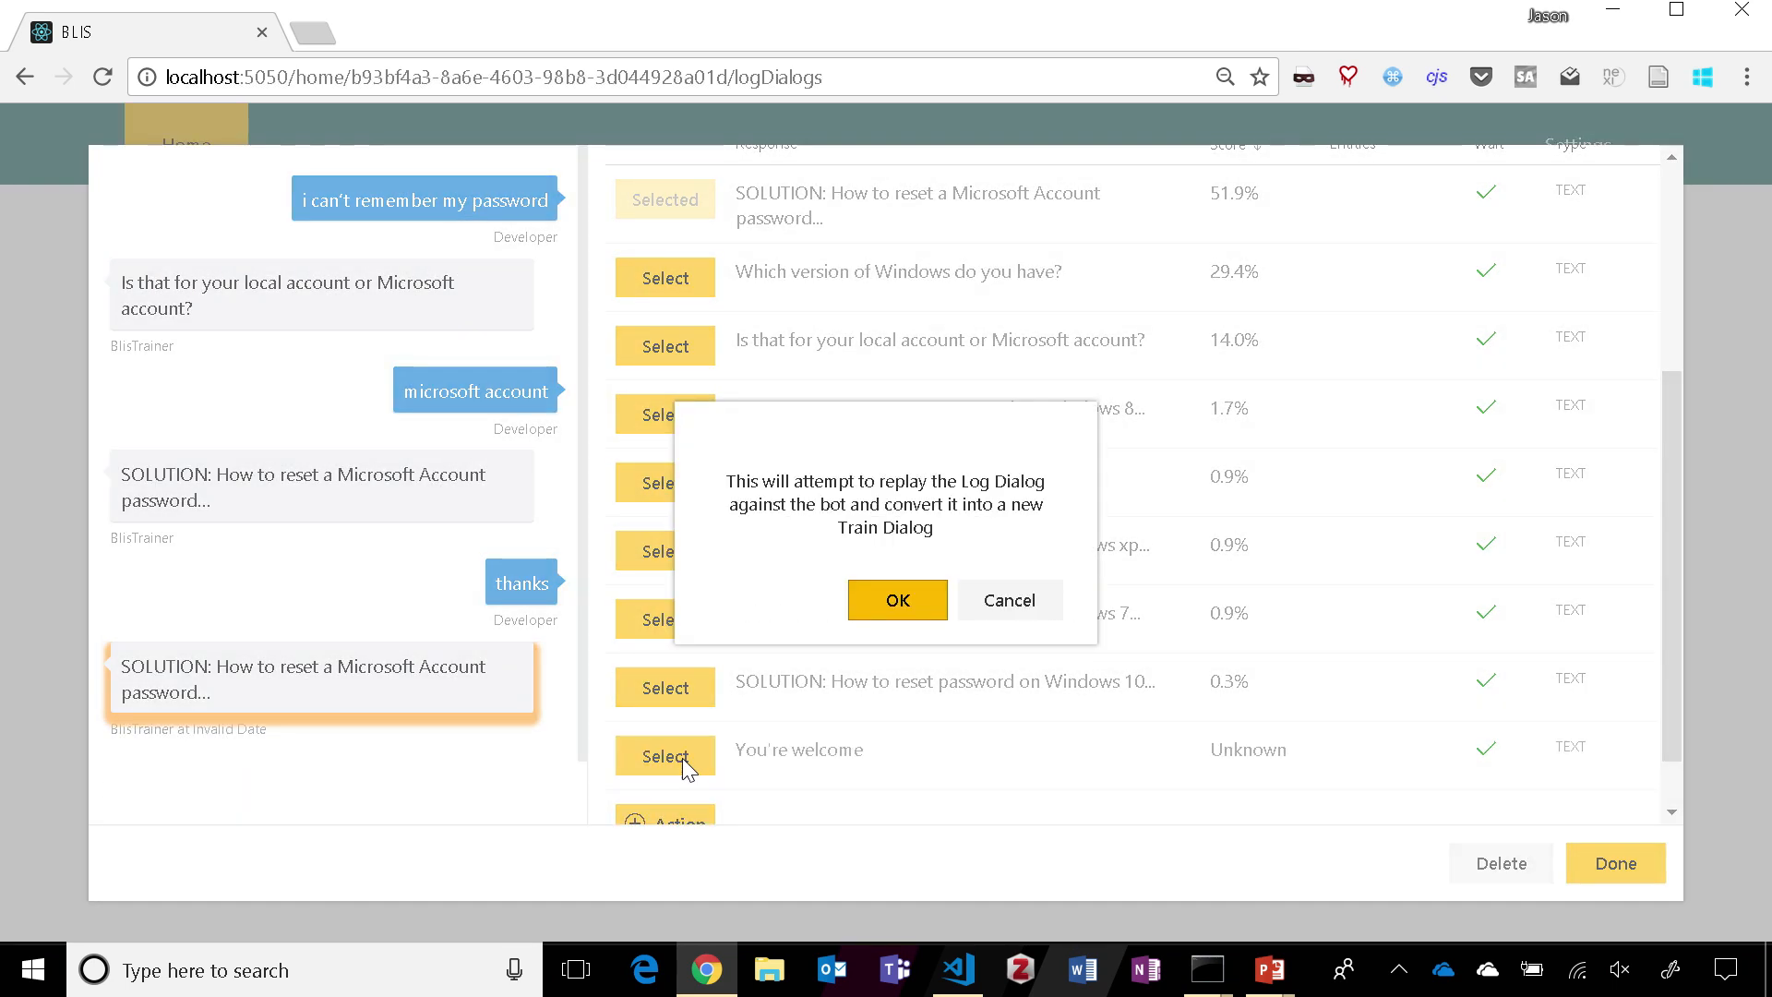
{"action": "left_click", "coordinate": [897, 602]}
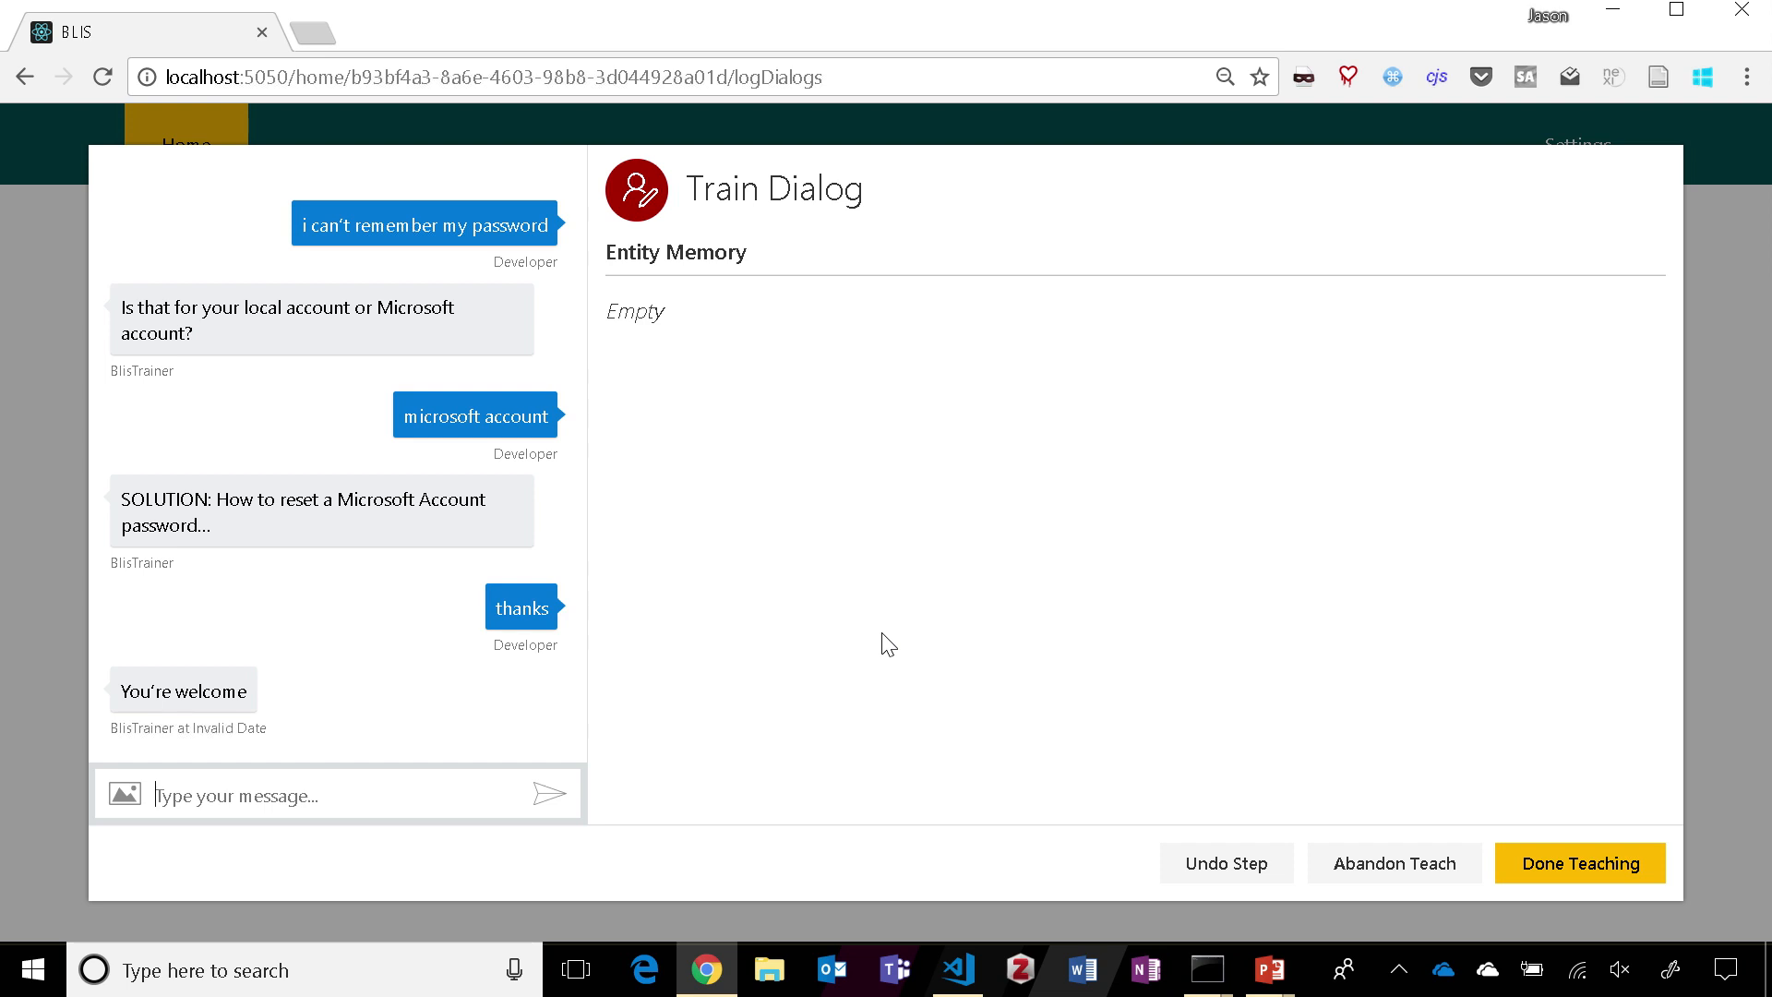
{"action": "left_click", "coordinate": [1580, 864]}
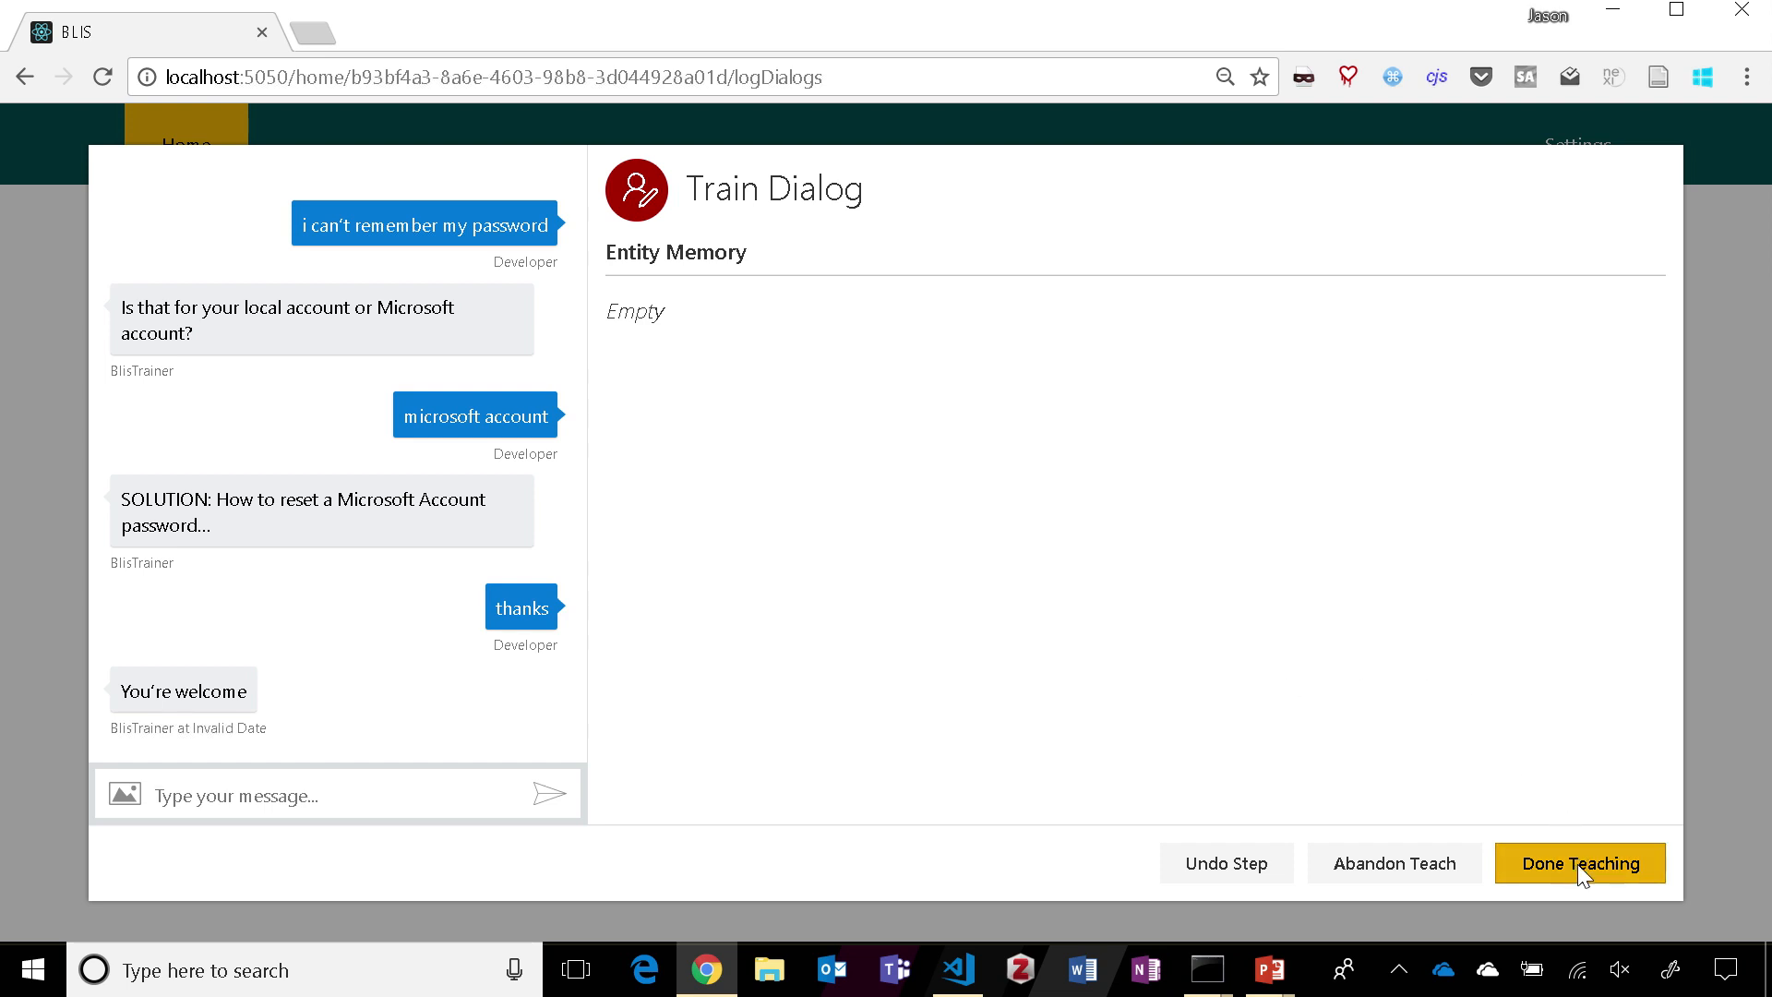